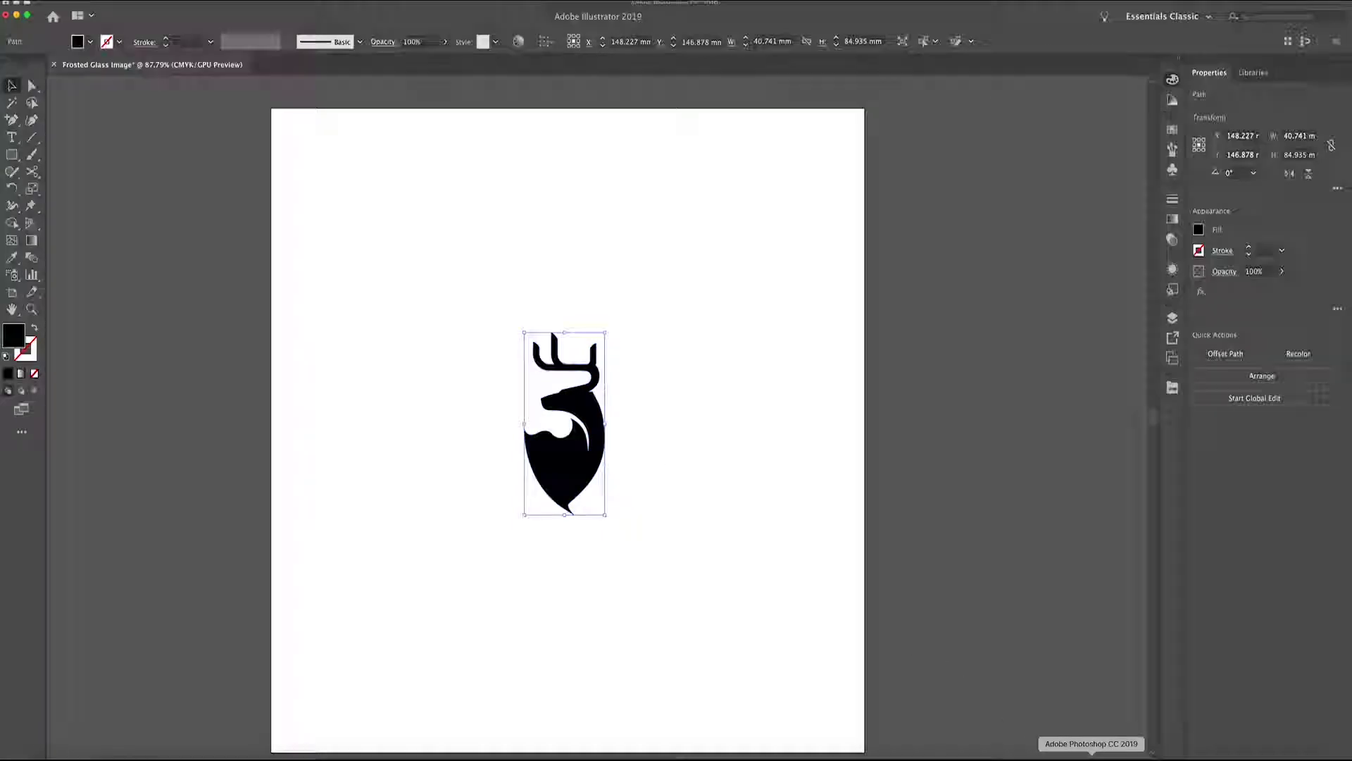
Step: Switch to Photoshop and paste the copied deer logo into the window photo as a Smart Object
click(1092, 757)
key(super+v)
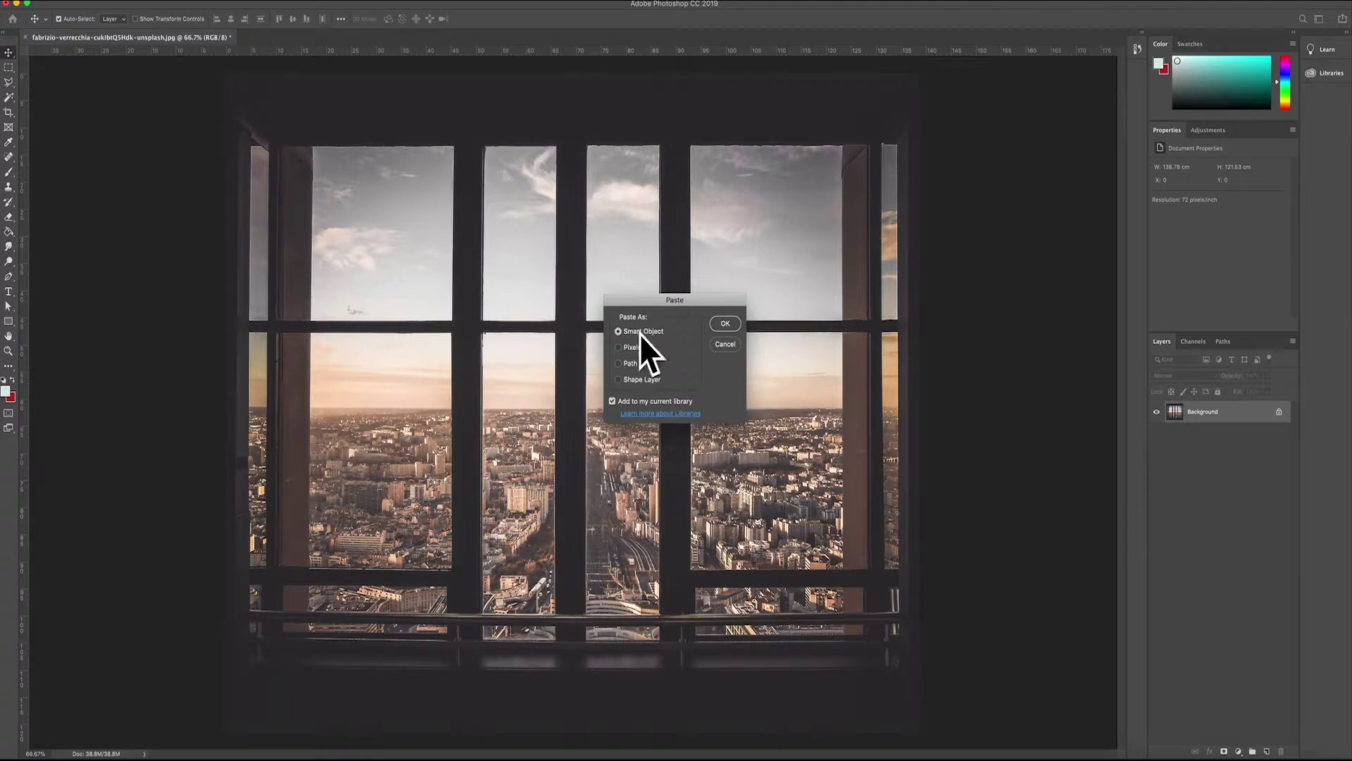
click(726, 326)
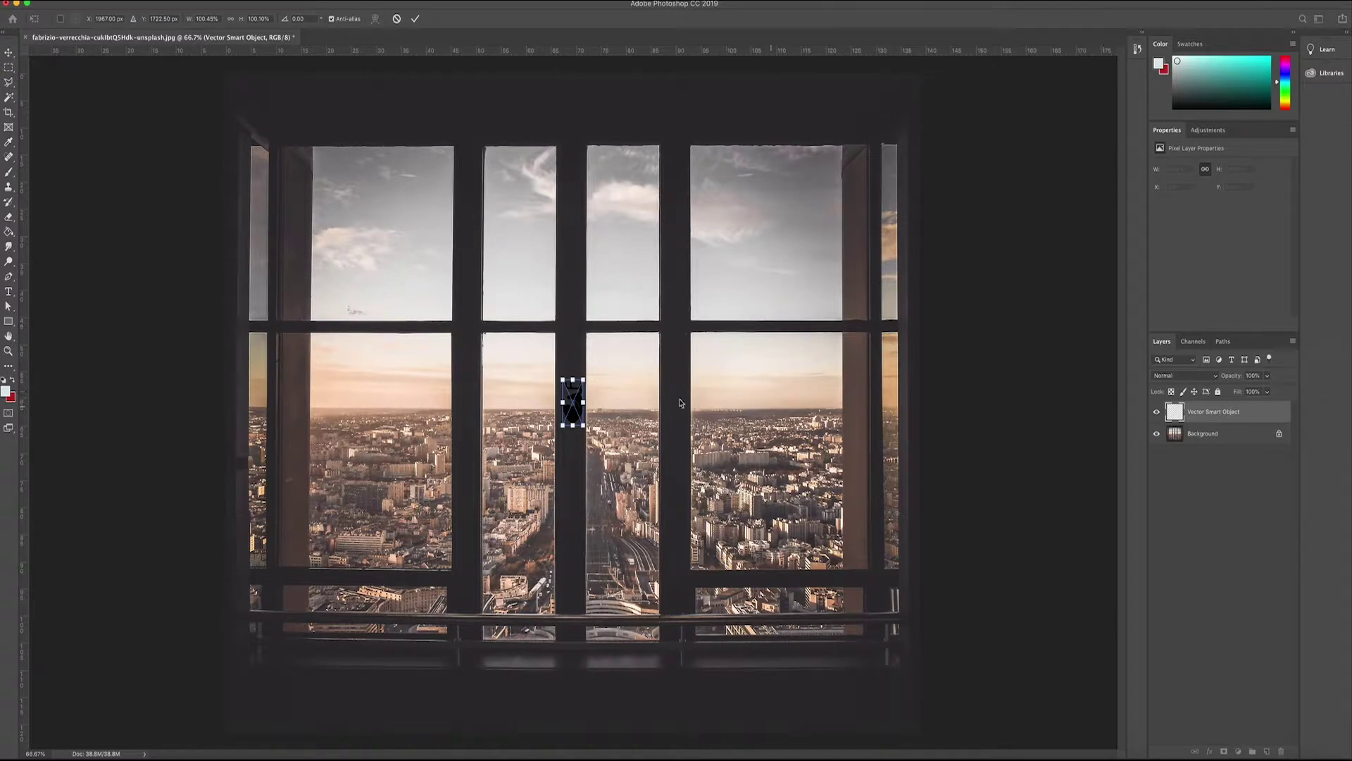
key(Return)
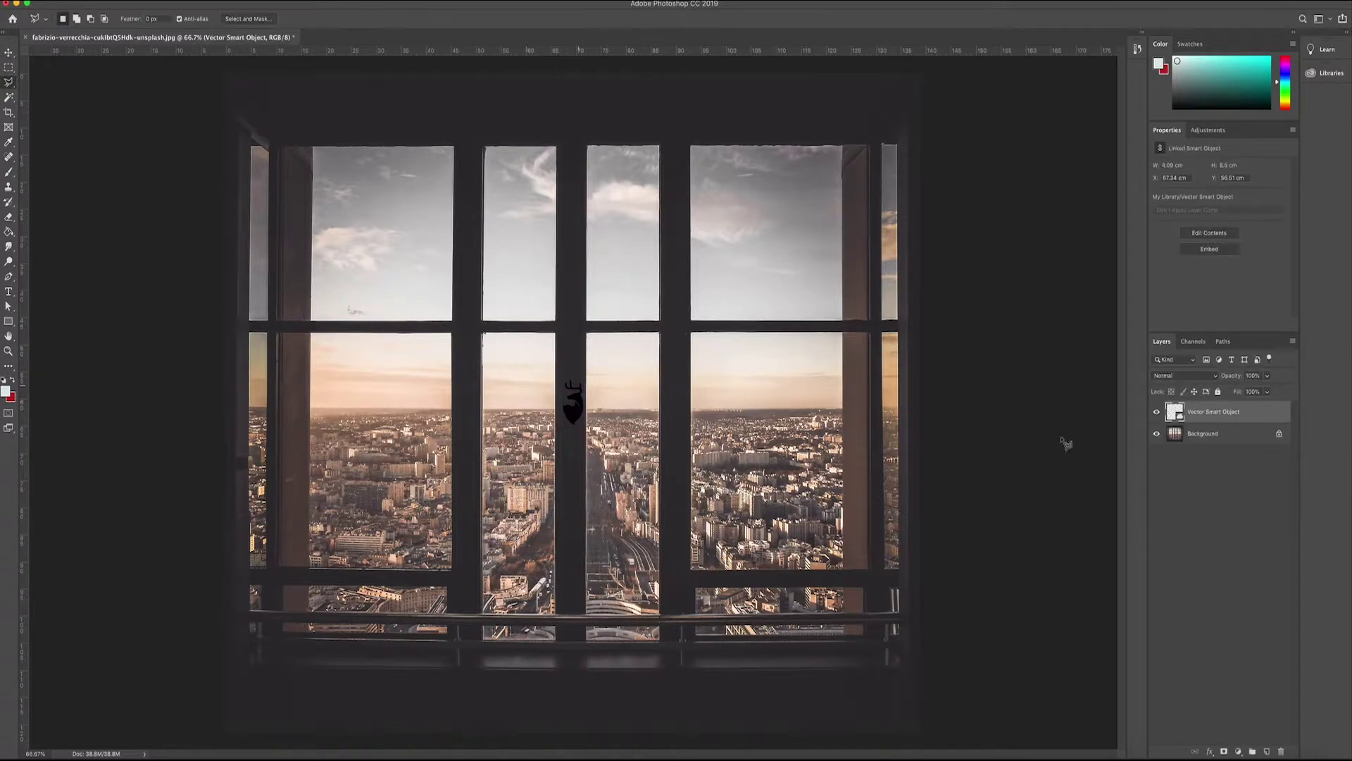
Step: Hide the logo layer and outline the large lower-left window pane on the Background layer with the Polygonal Lasso
click(1157, 413)
click(1173, 435)
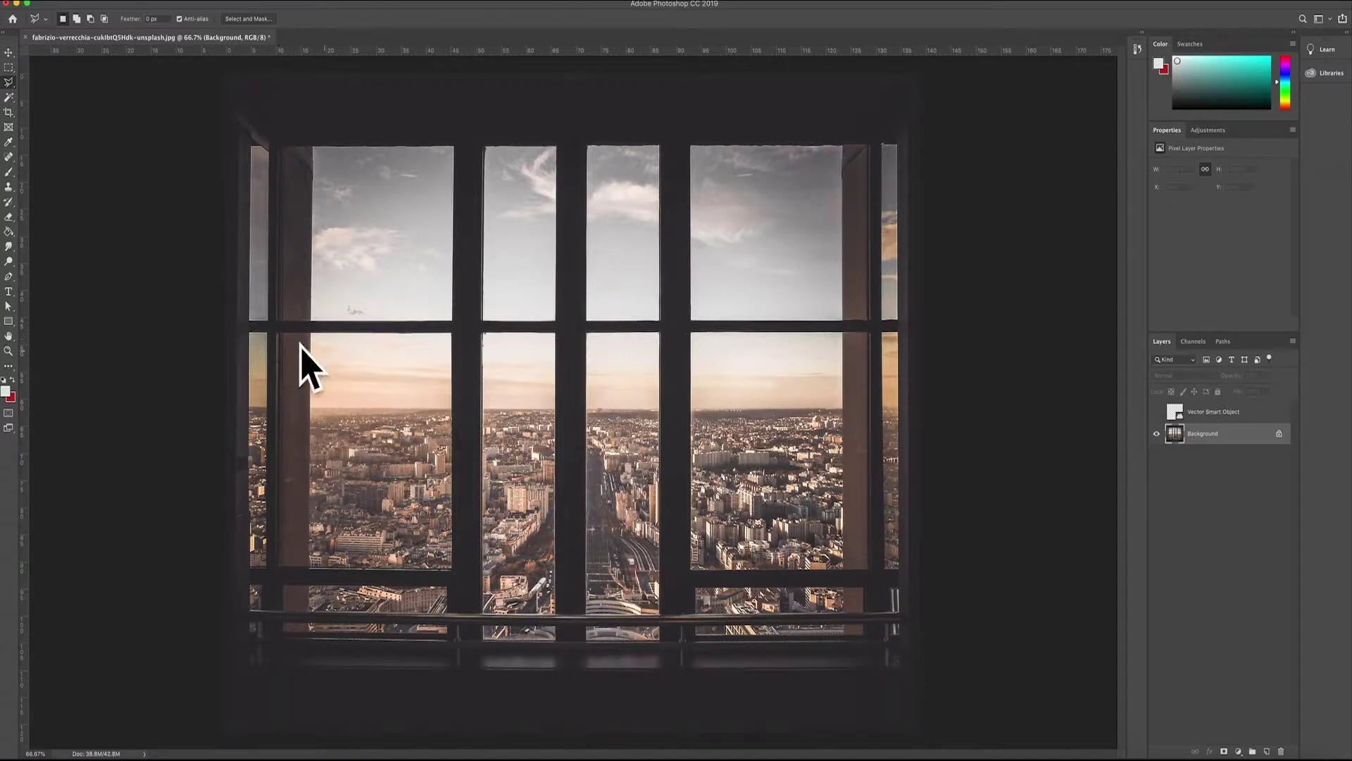
click(277, 334)
click(453, 335)
click(452, 569)
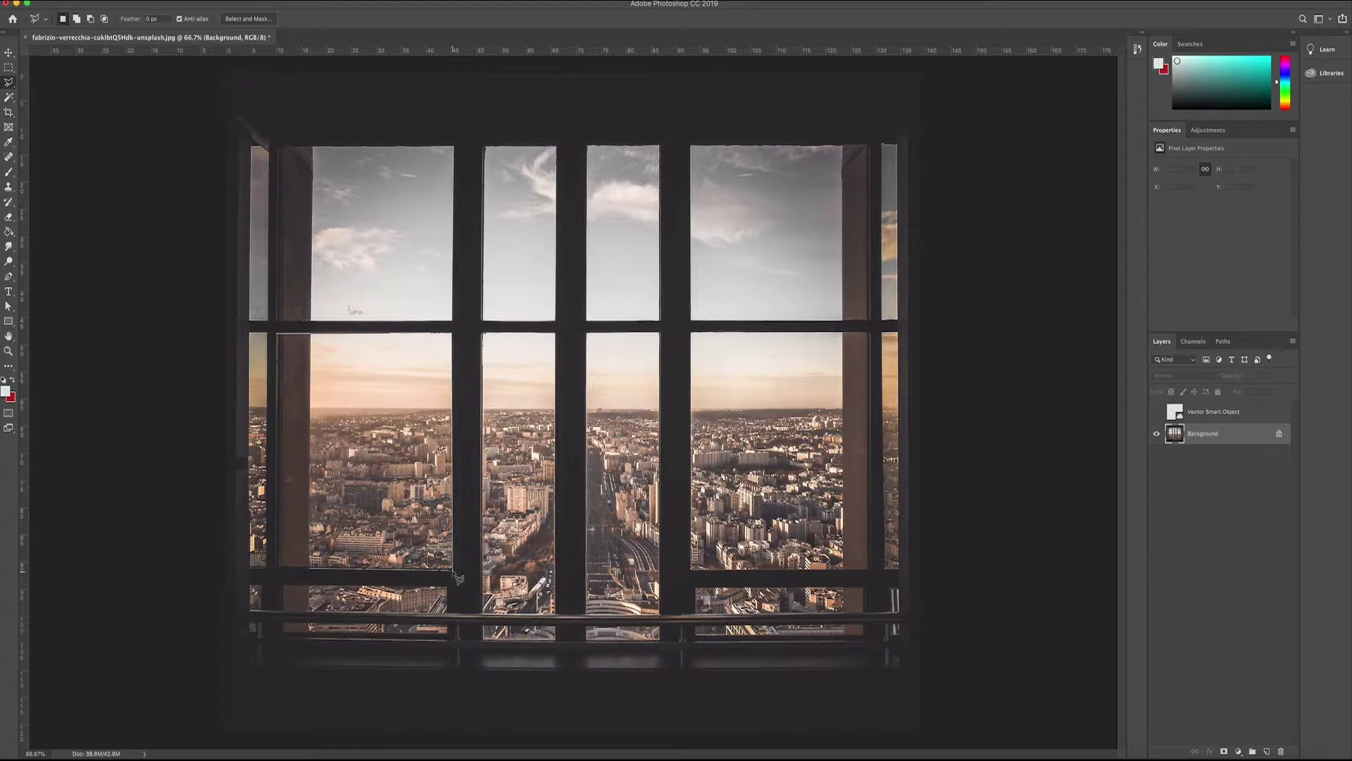
click(275, 569)
click(283, 343)
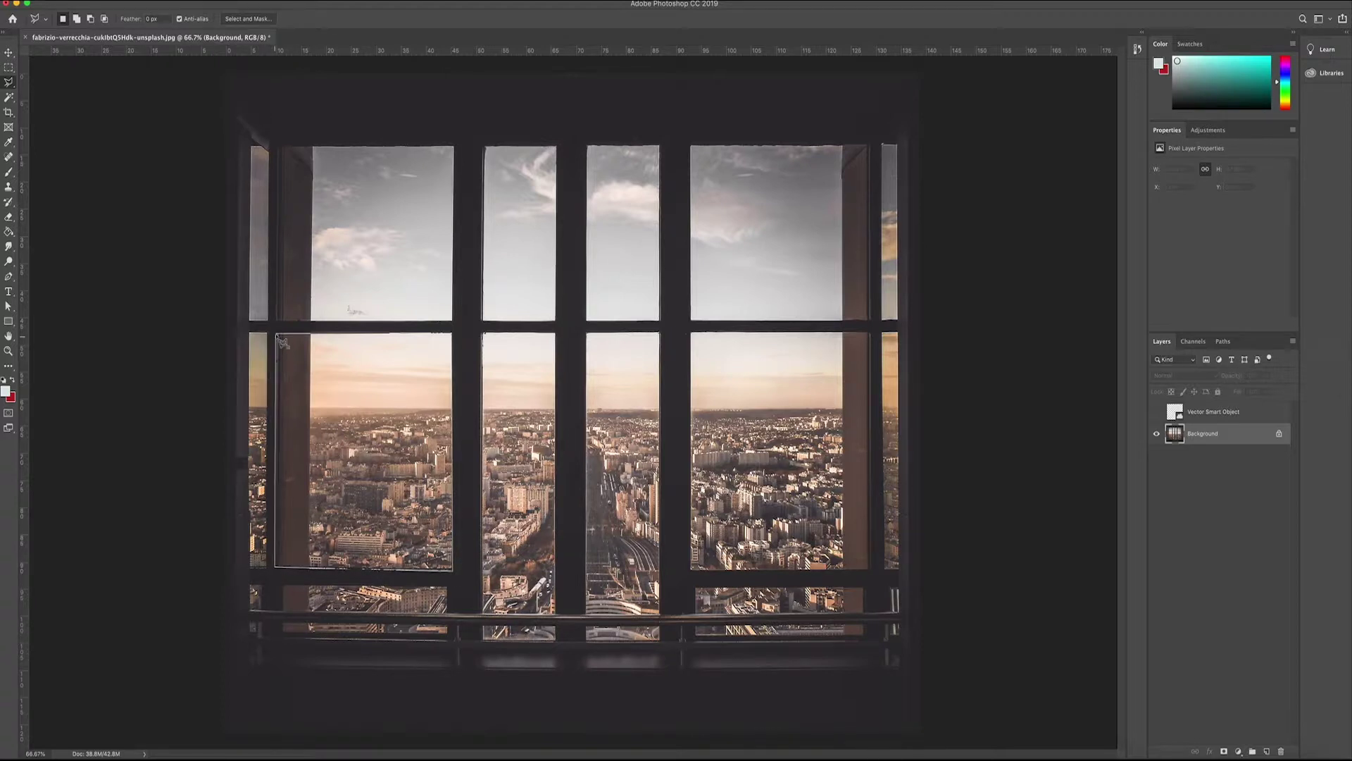
click(281, 342)
Step: Copy the selected pane to a new layer and check the cut-out by hiding and reshowing the Background
right_click(389, 431)
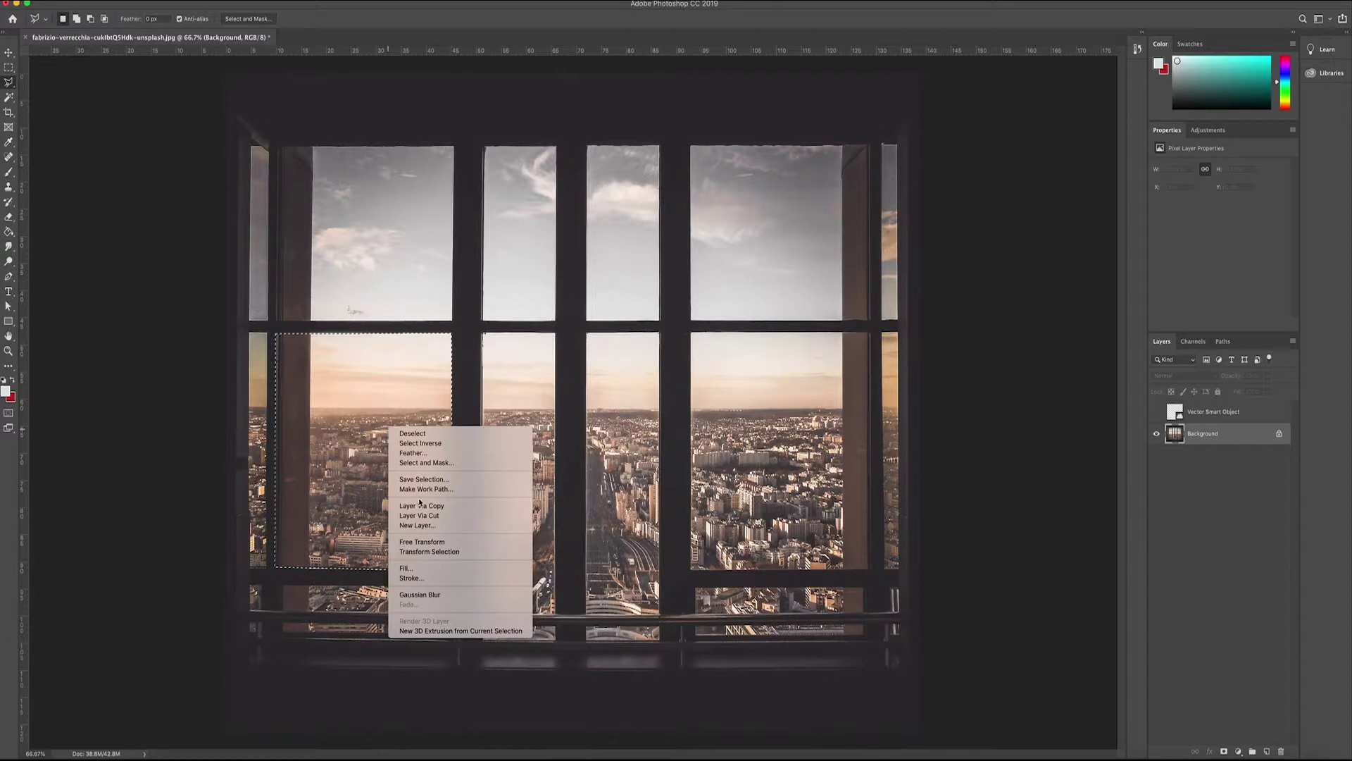
click(437, 510)
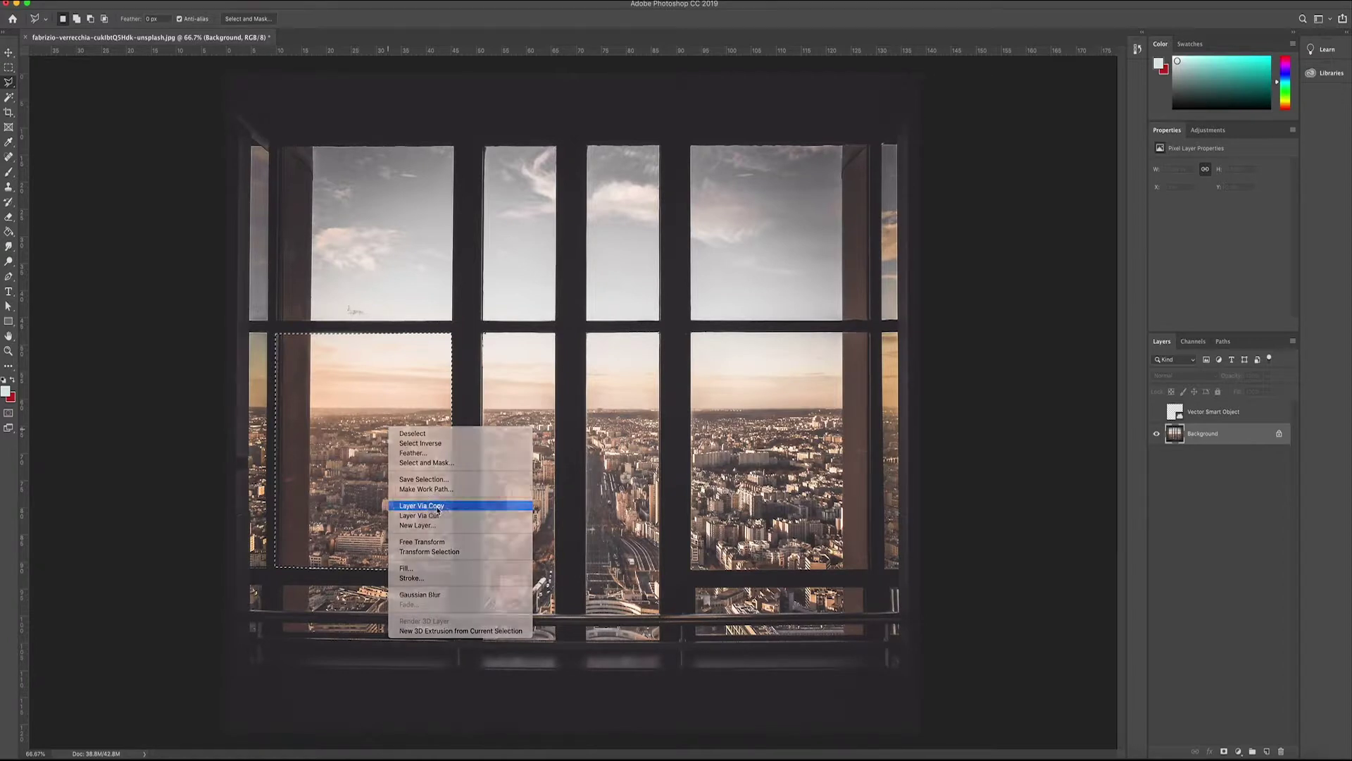
click(1157, 455)
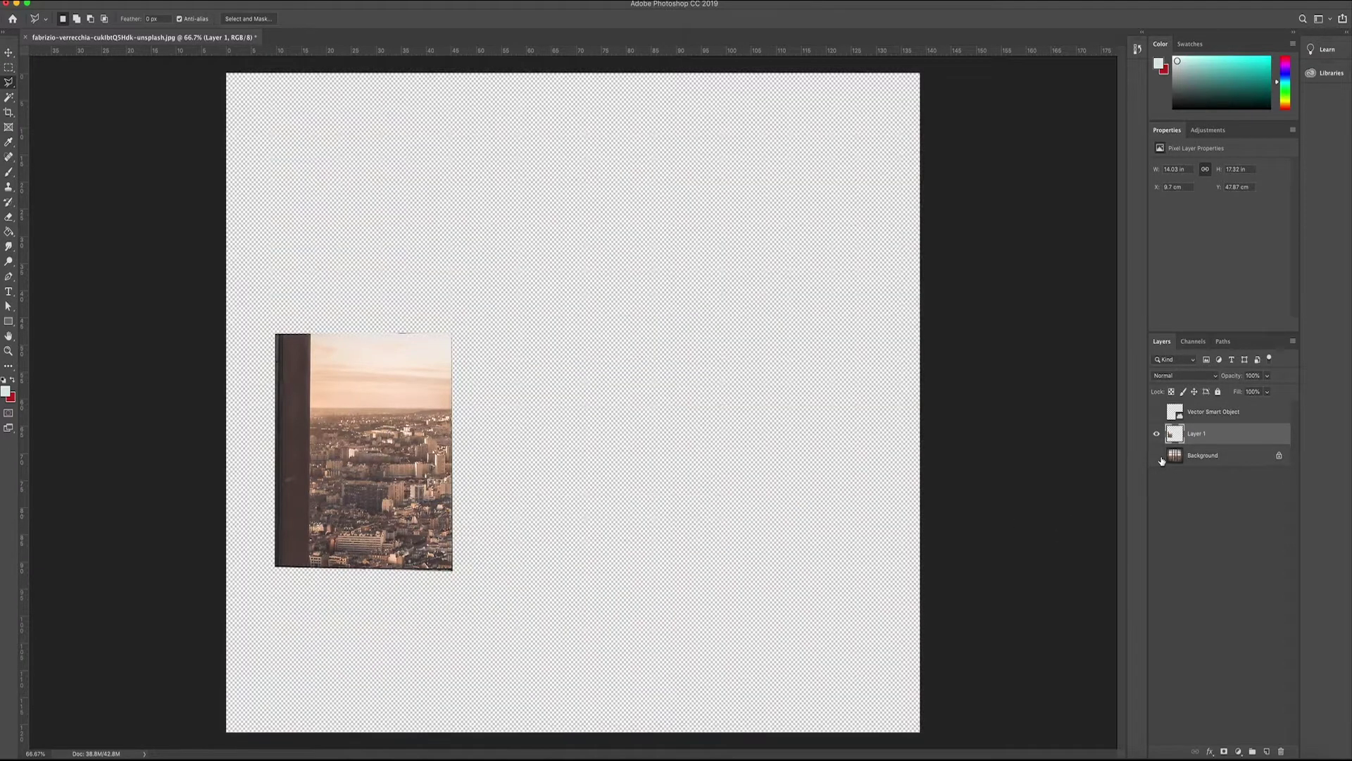
click(1161, 459)
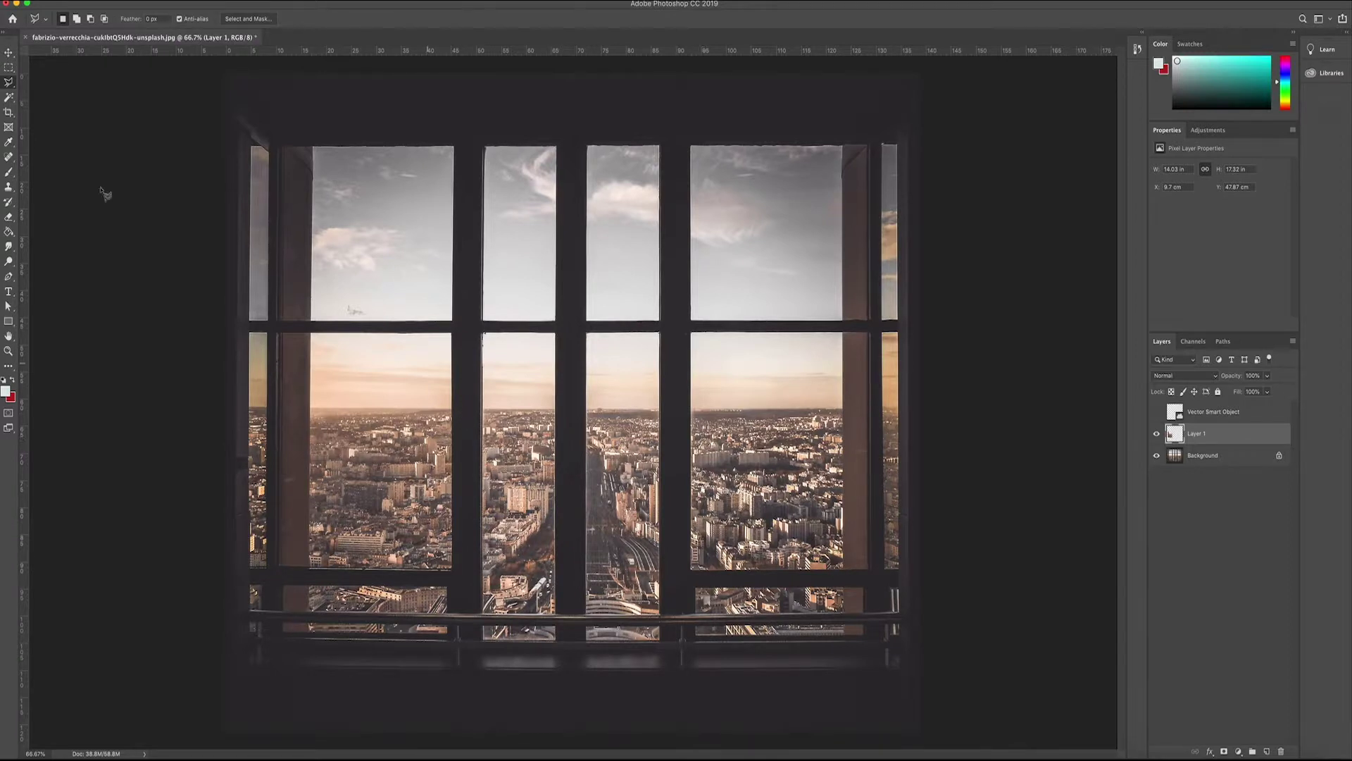
Step: Select the copied pane by picking its transparent surroundings with the Magic Wand and inverting the selection
key(w)
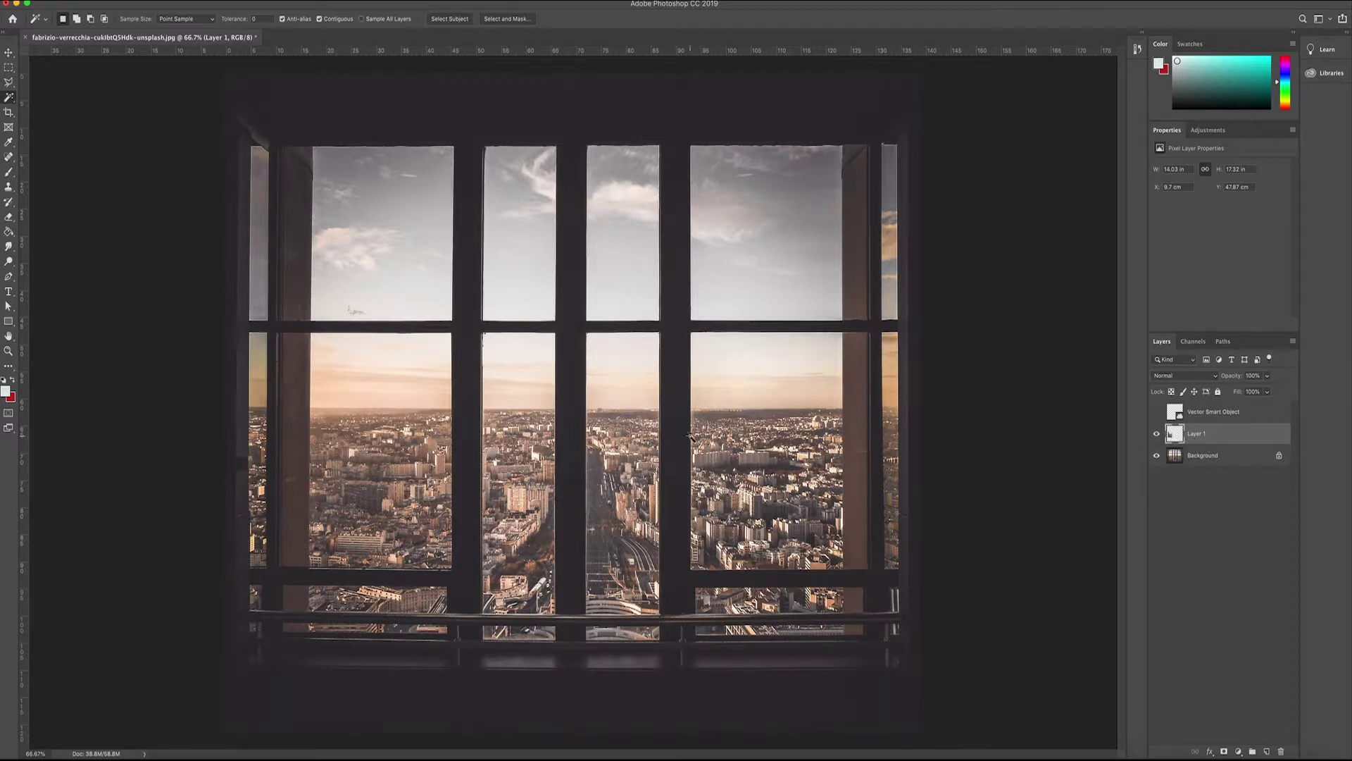
click(617, 400)
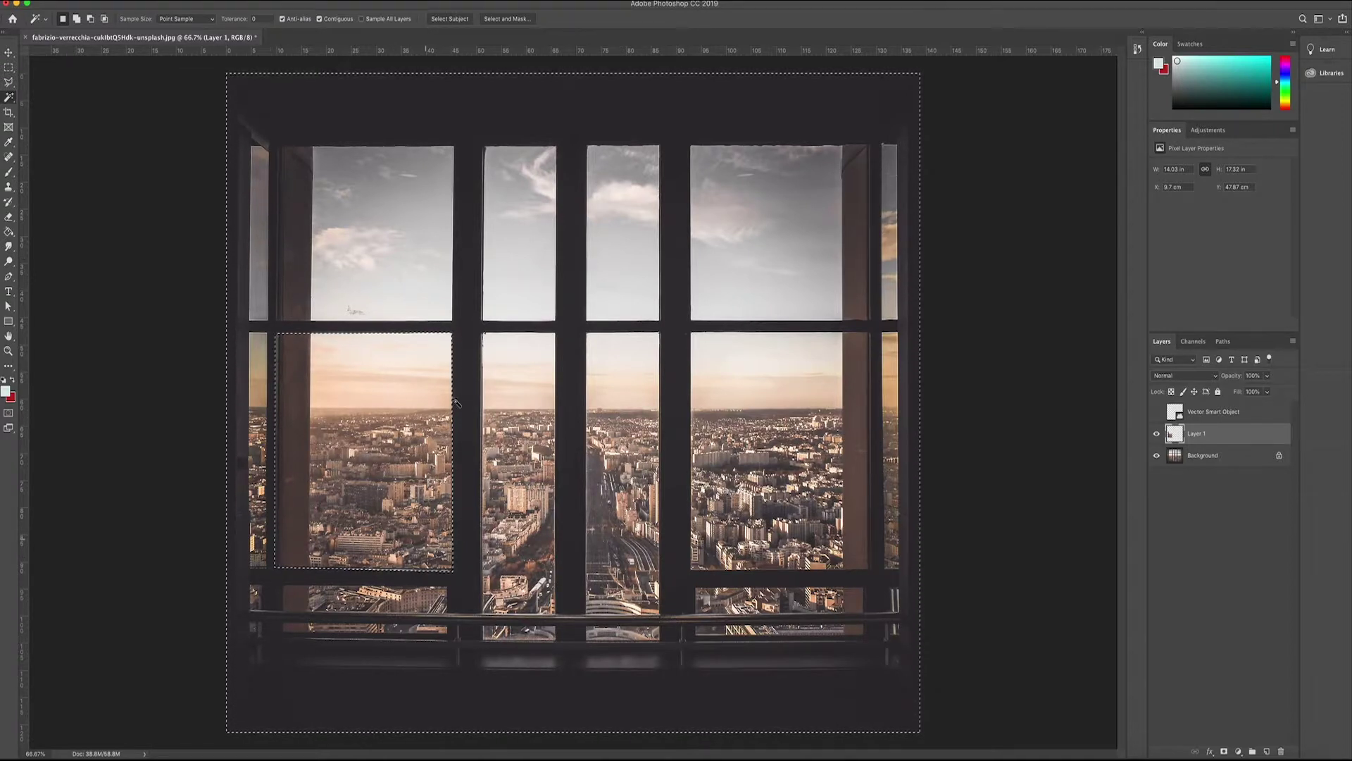
right_click(544, 375)
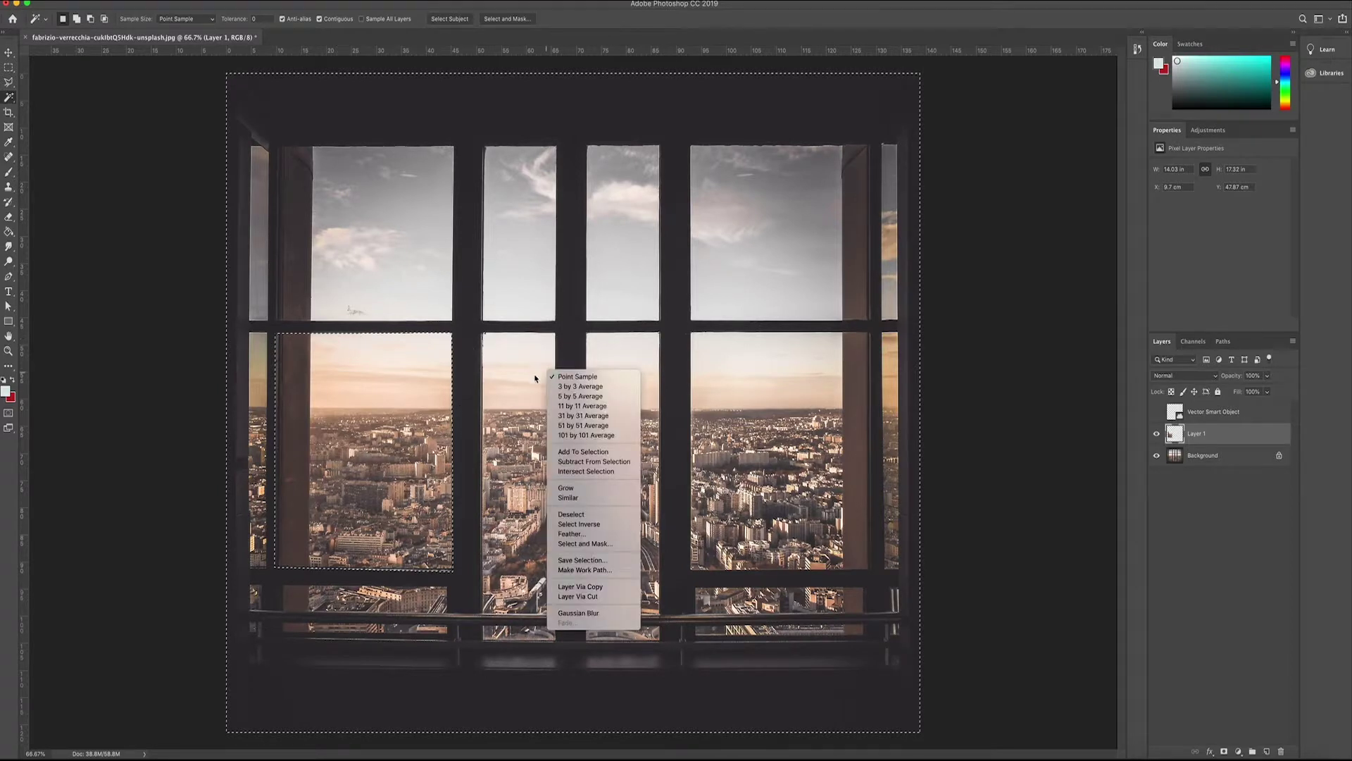
click(574, 524)
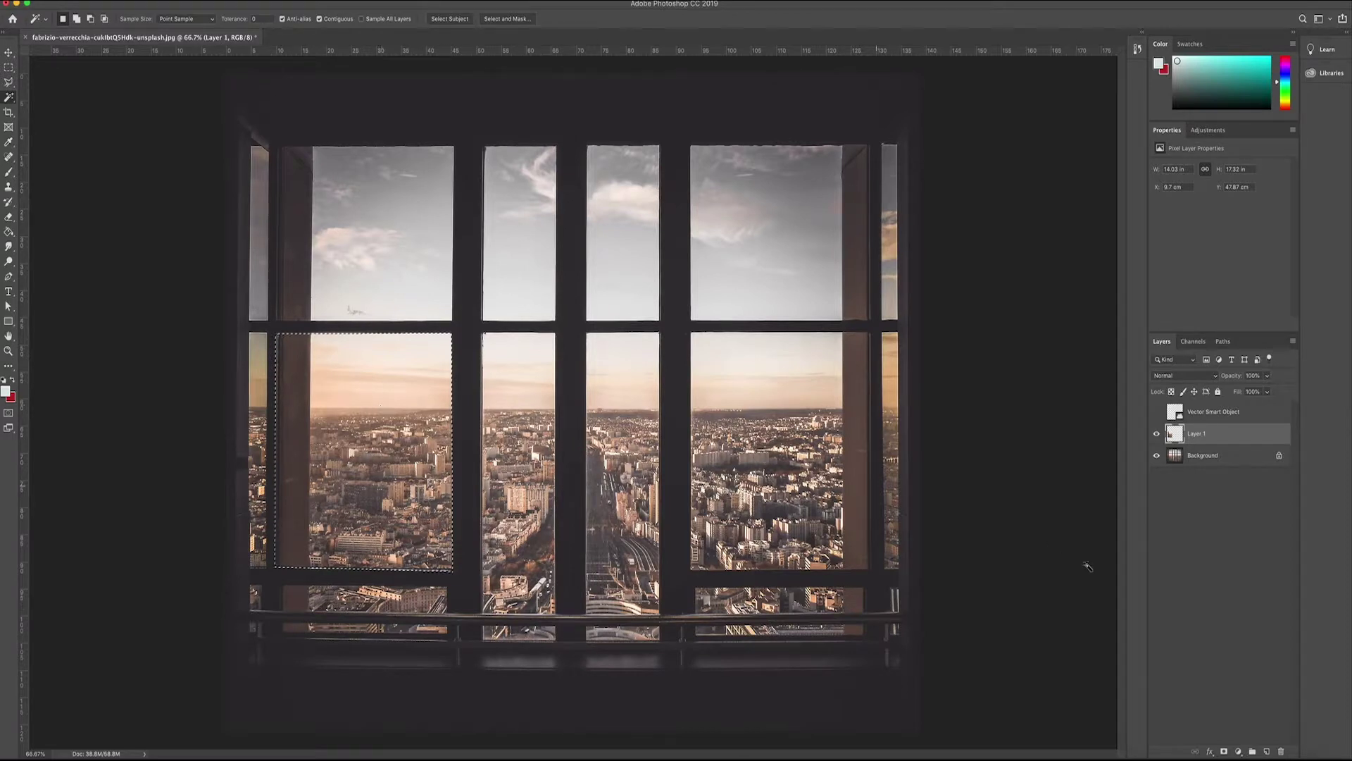
Step: Add a Solid Color fill layer over the selected pane in pale blue-grey, RGB 221, 232, 232
click(1238, 751)
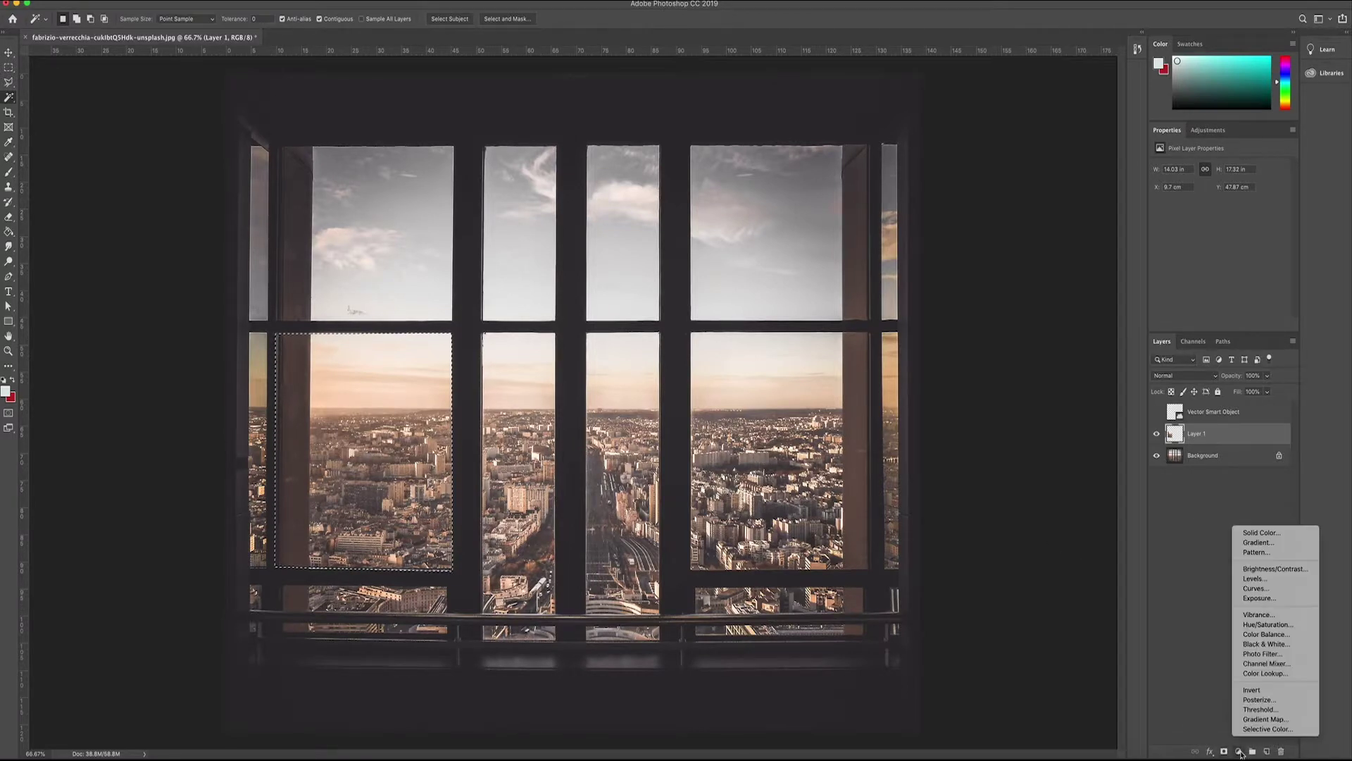
click(1258, 533)
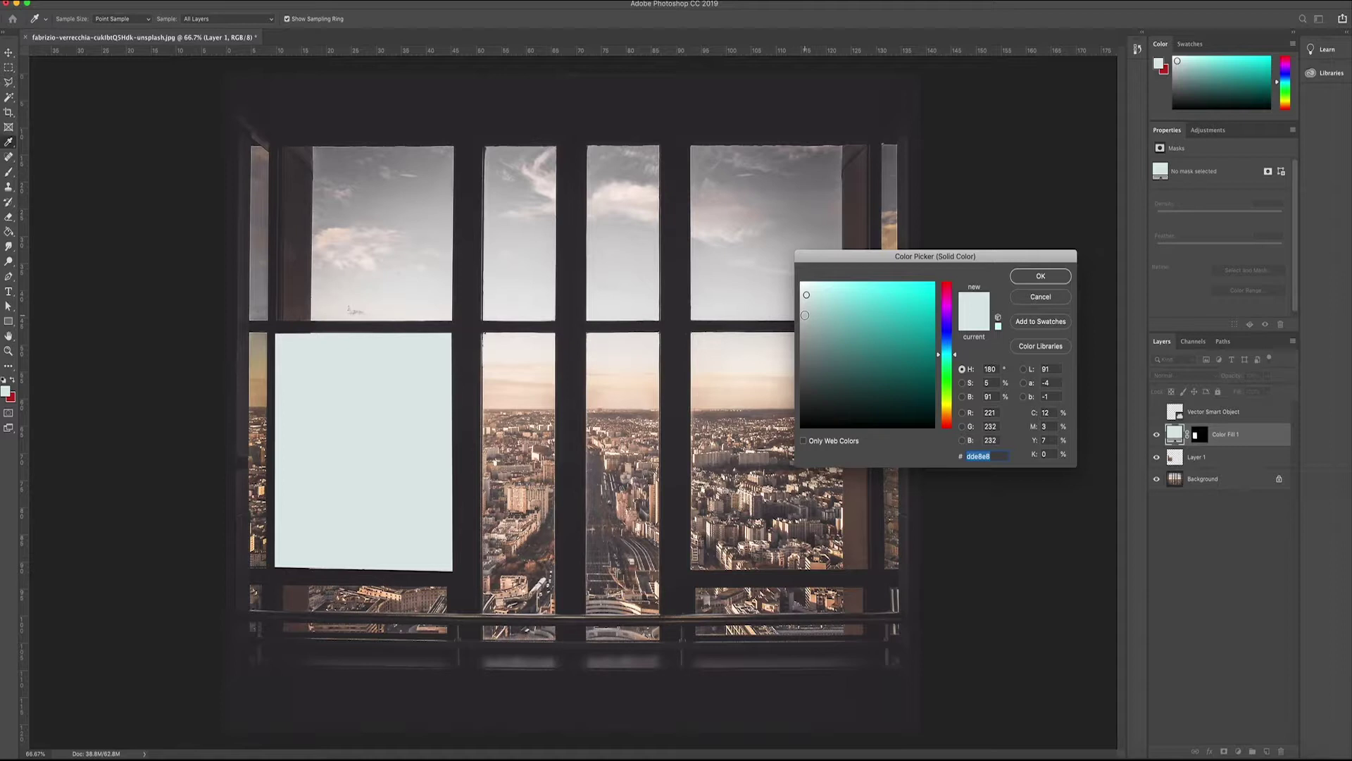
click(1040, 275)
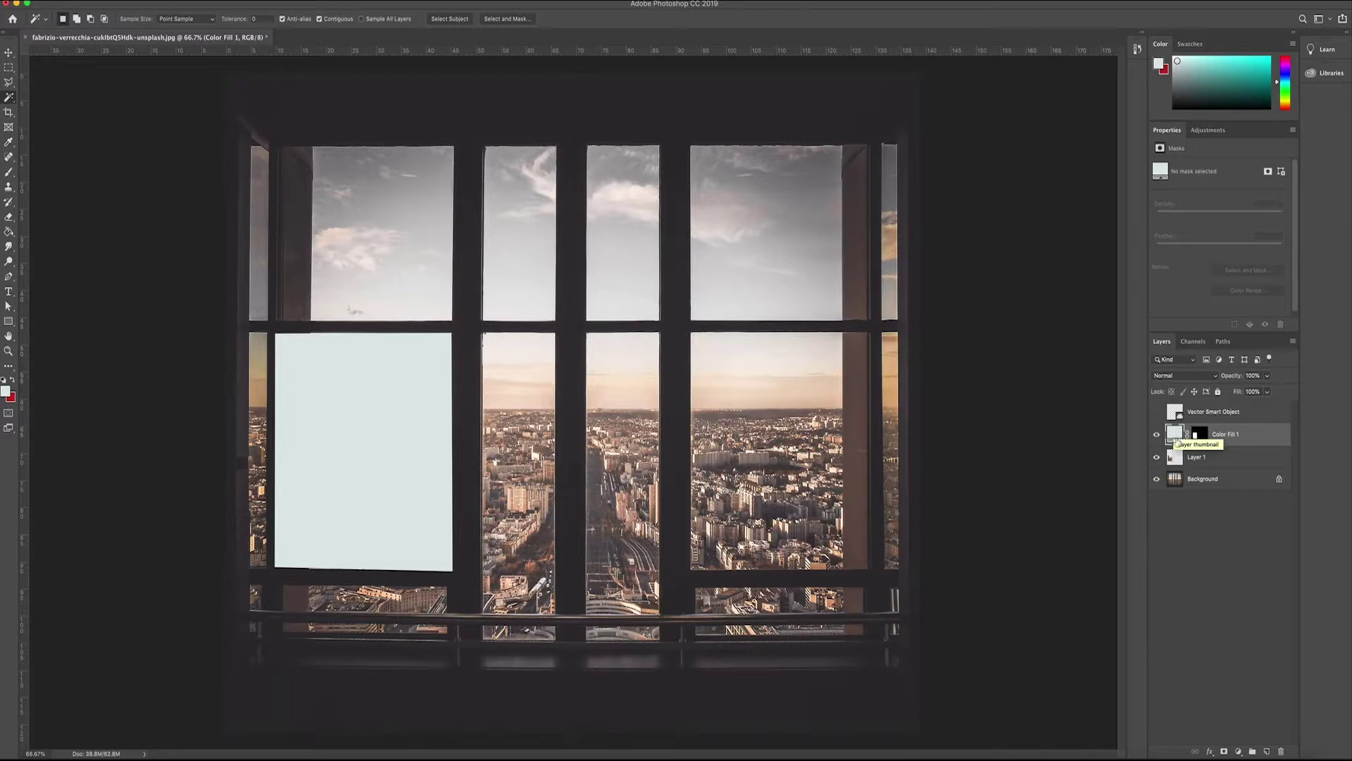
Step: Rasterize the Color Fill 1 layer and convert it to a Smart Object
right_click(1205, 441)
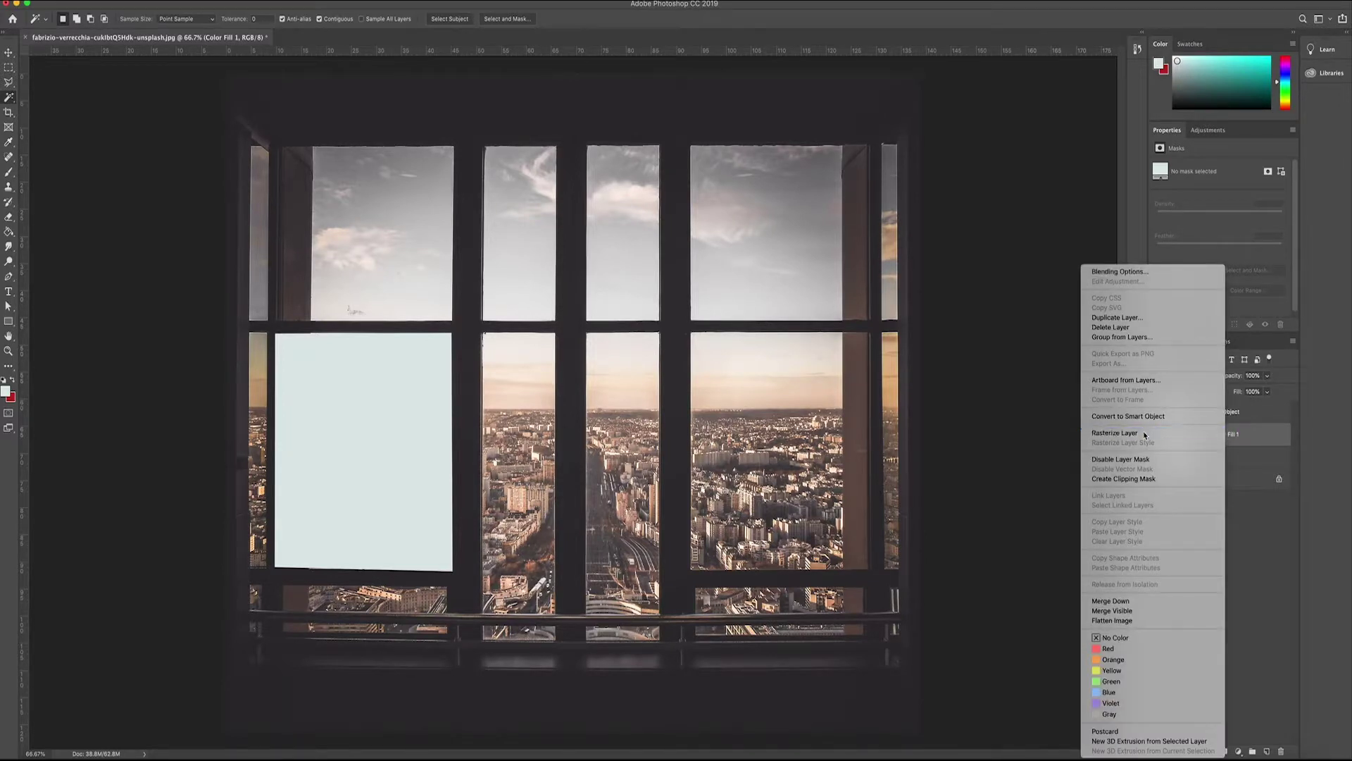
click(1146, 431)
right_click(1218, 438)
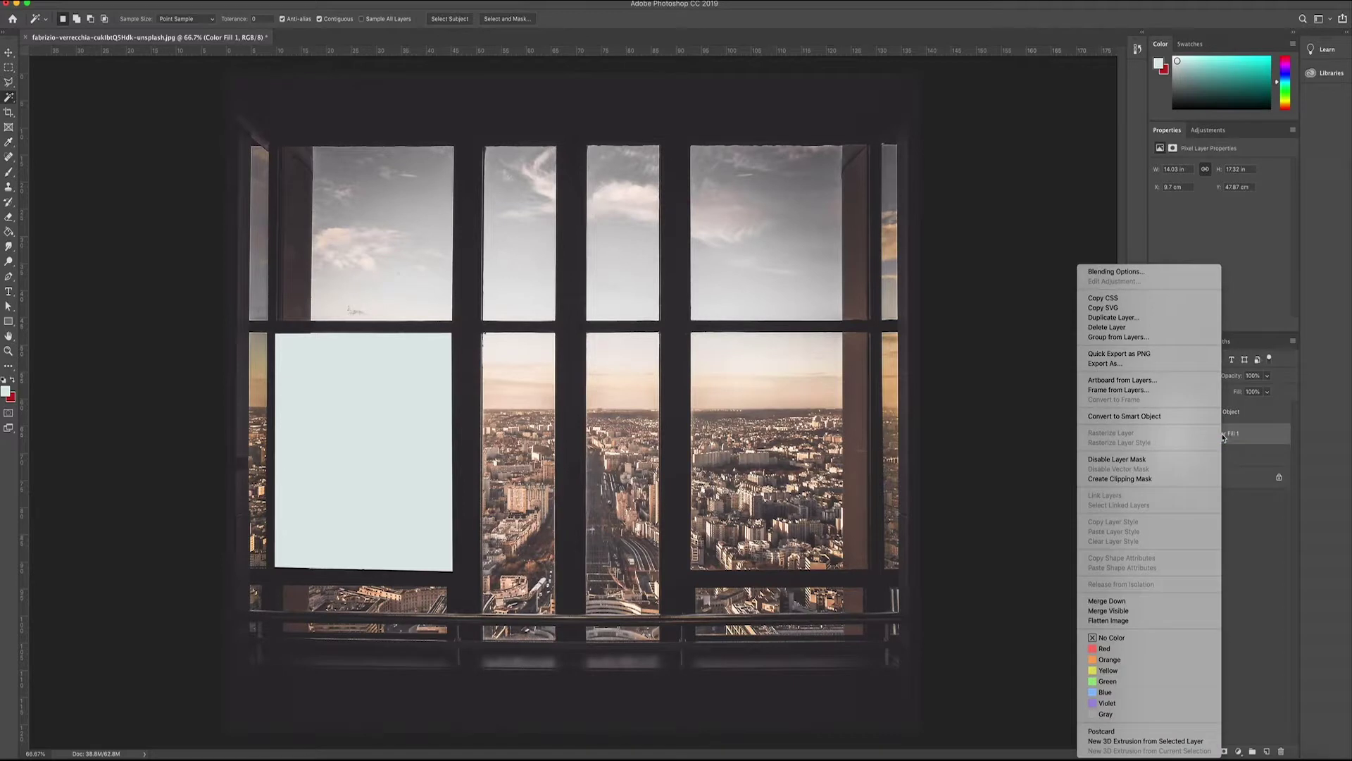
click(1159, 417)
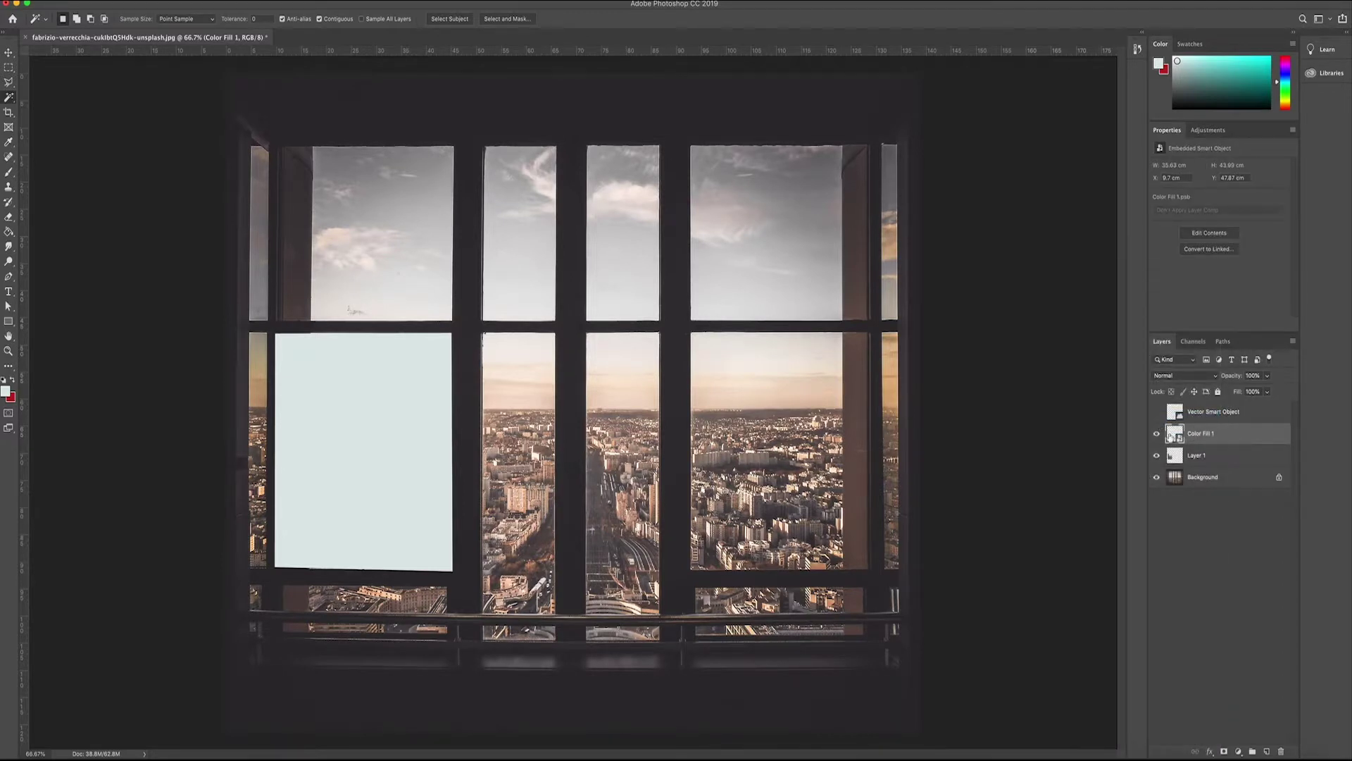
right_click(1191, 438)
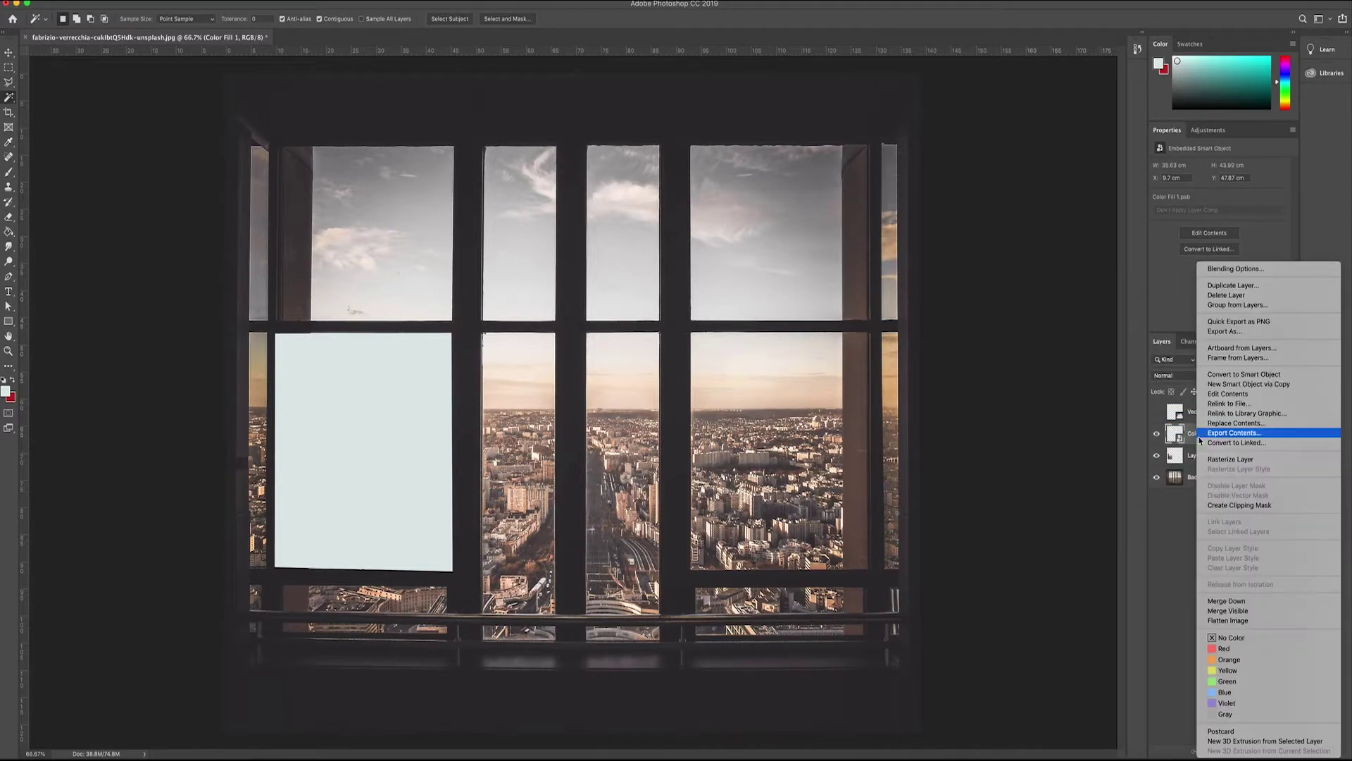
Step: Show the deer logo layer, enlarge the logo to about 17 by 35 cm and place it centrally on the filled pane
click(1157, 411)
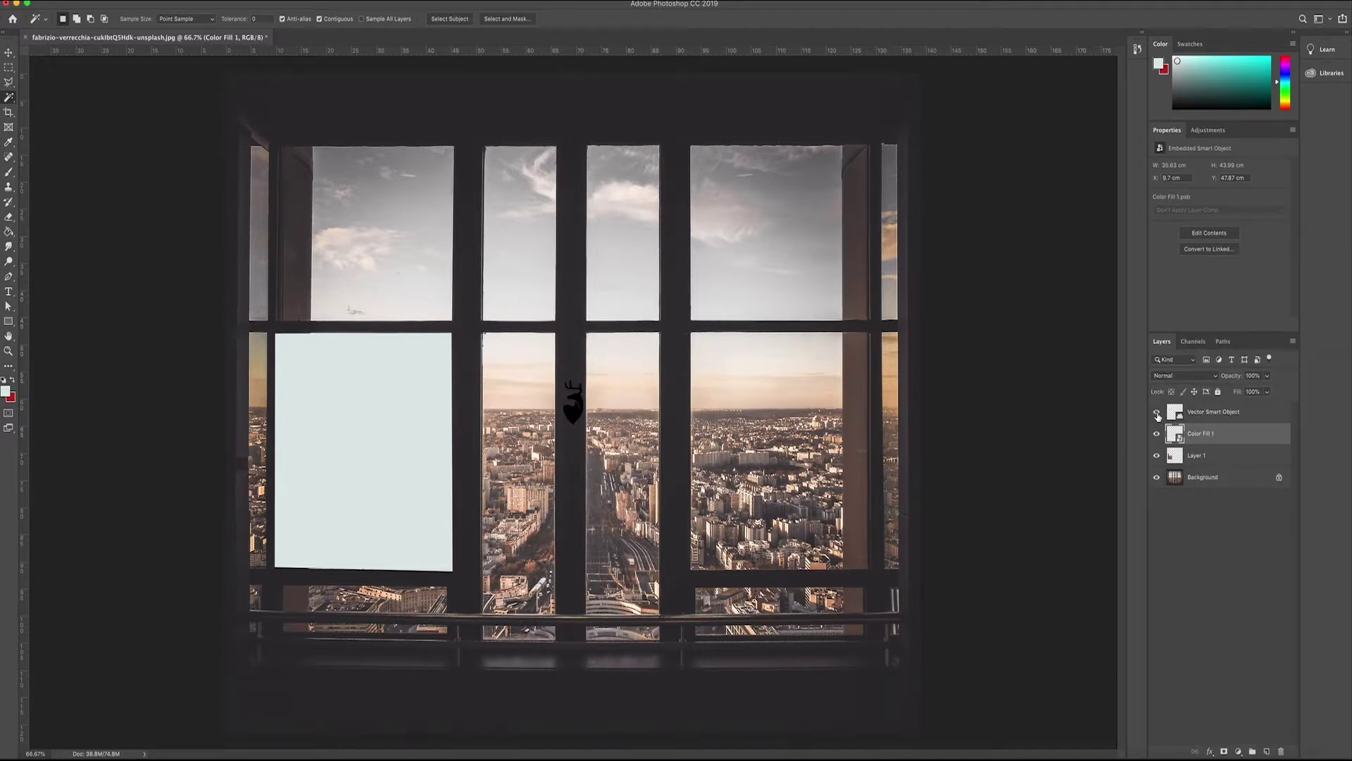
key(ctrl+t)
key(Escape)
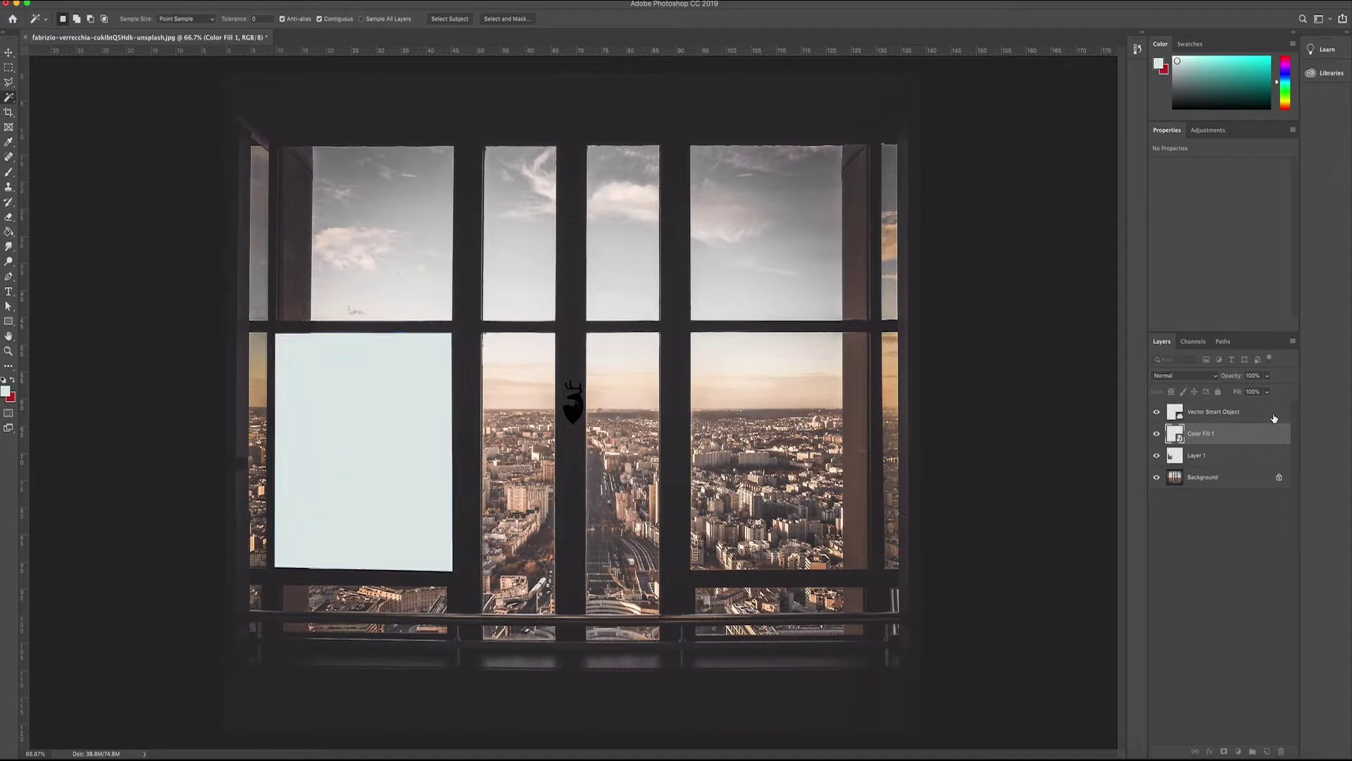
click(1274, 419)
key(ctrl+t)
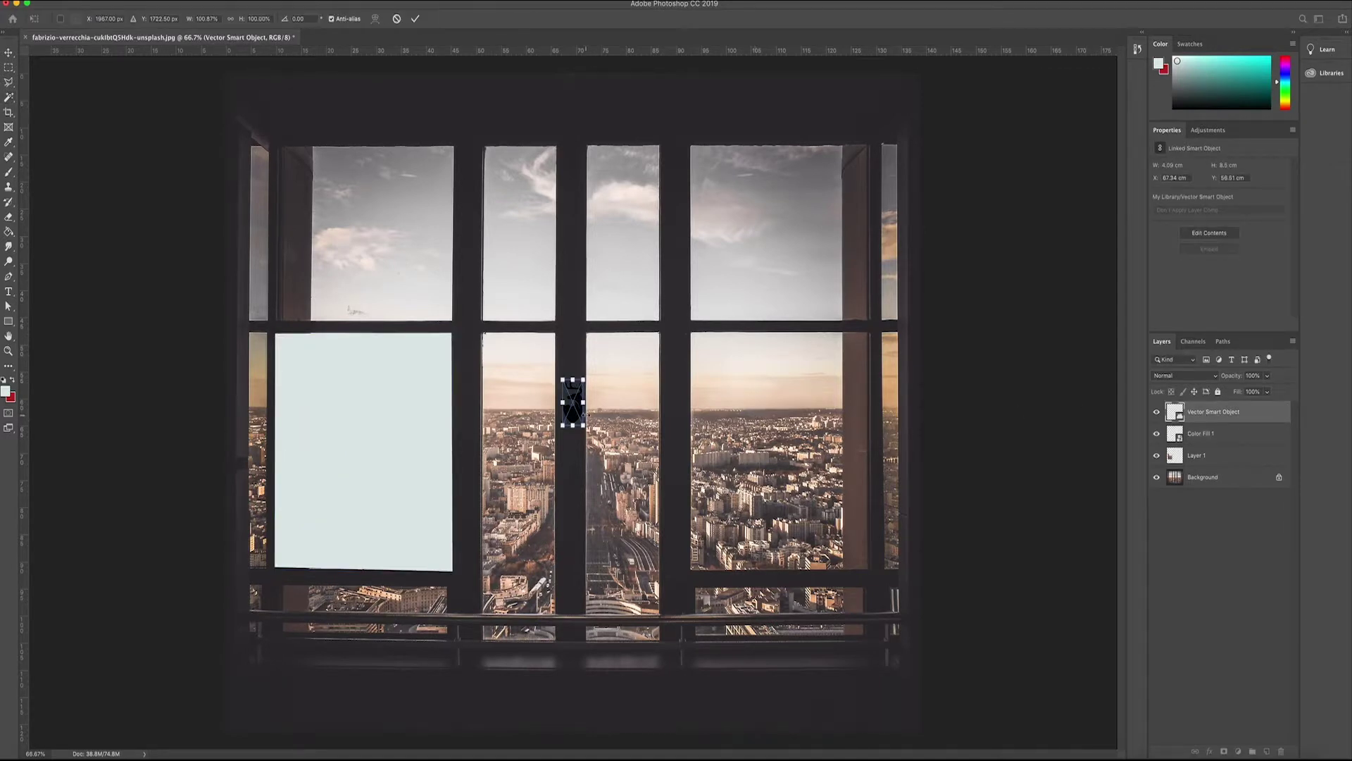
drag(583, 425, 695, 538)
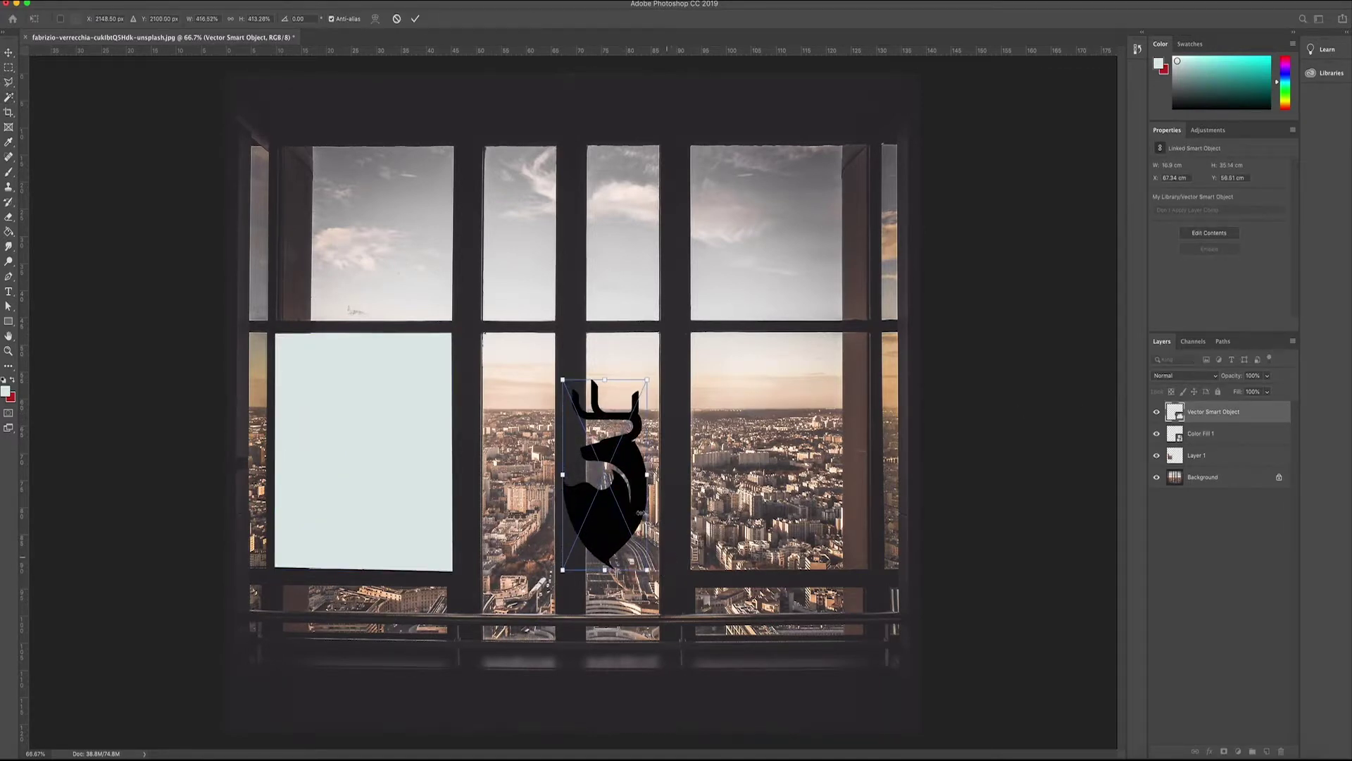
drag(475, 495, 388, 478)
key(Return)
key(w)
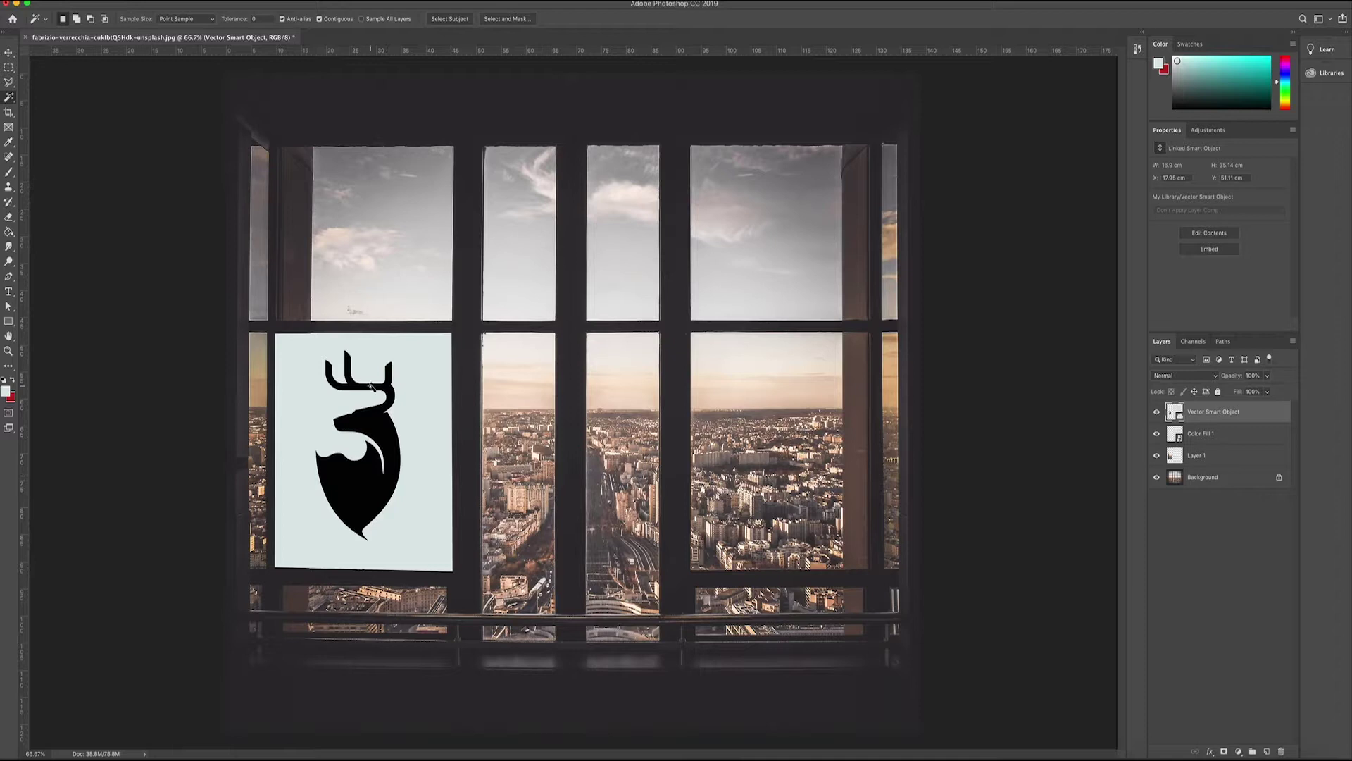
Step: Transform the deer logo by nudging its upper-right corner slightly down and apply the change
click(122, 1)
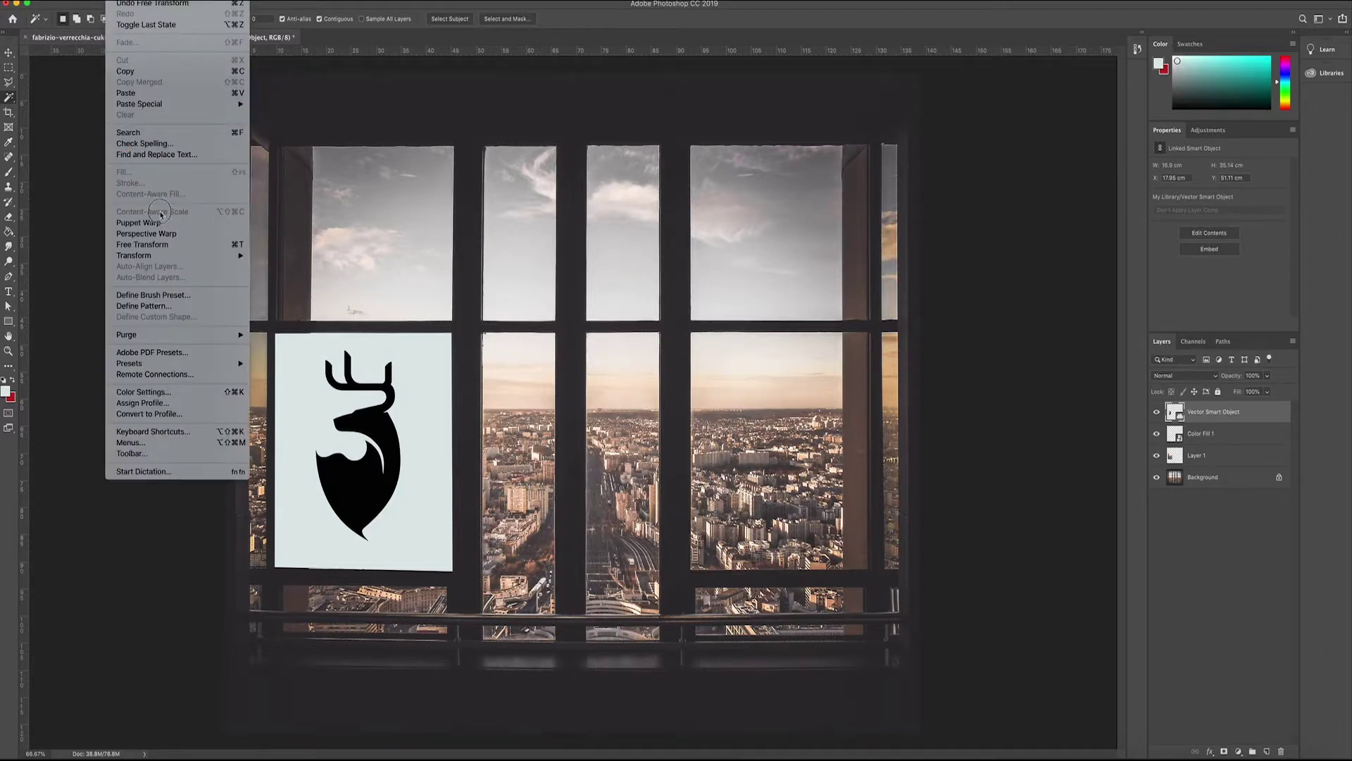
mouse_move(172, 255)
click(279, 285)
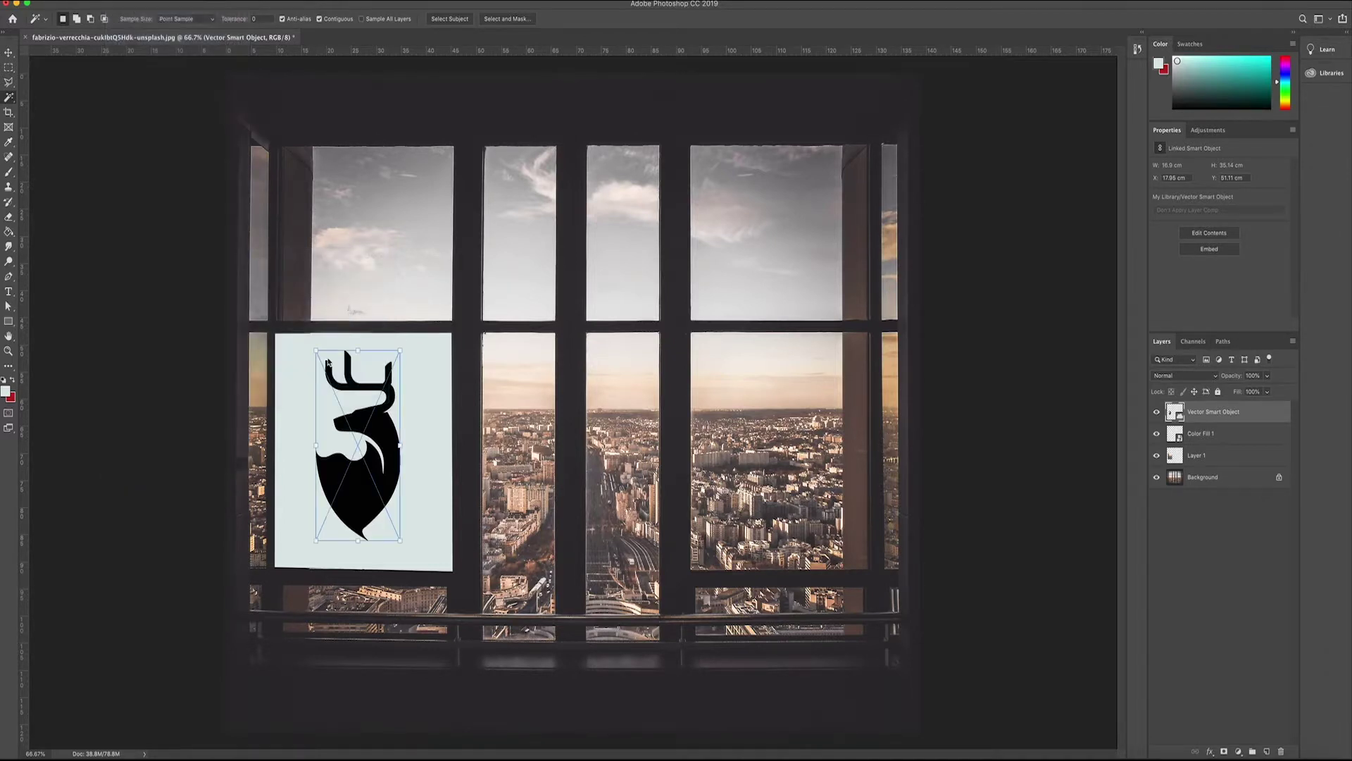
drag(401, 351, 401, 353)
key(Return)
Step: Select the deer logo's shape by picking the empty area around it with the Magic Wand and inverting the selection
key(w)
click(548, 411)
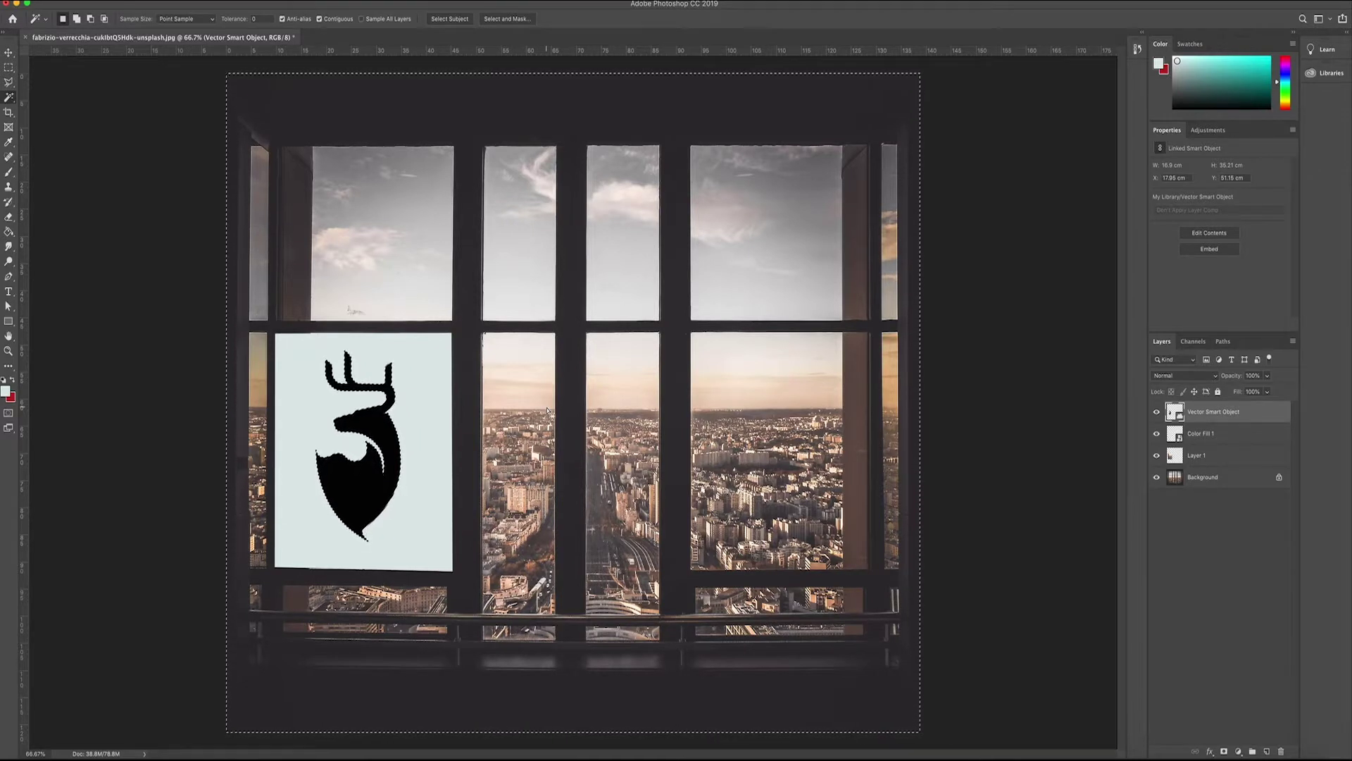
right_click(509, 377)
click(506, 379)
right_click(506, 379)
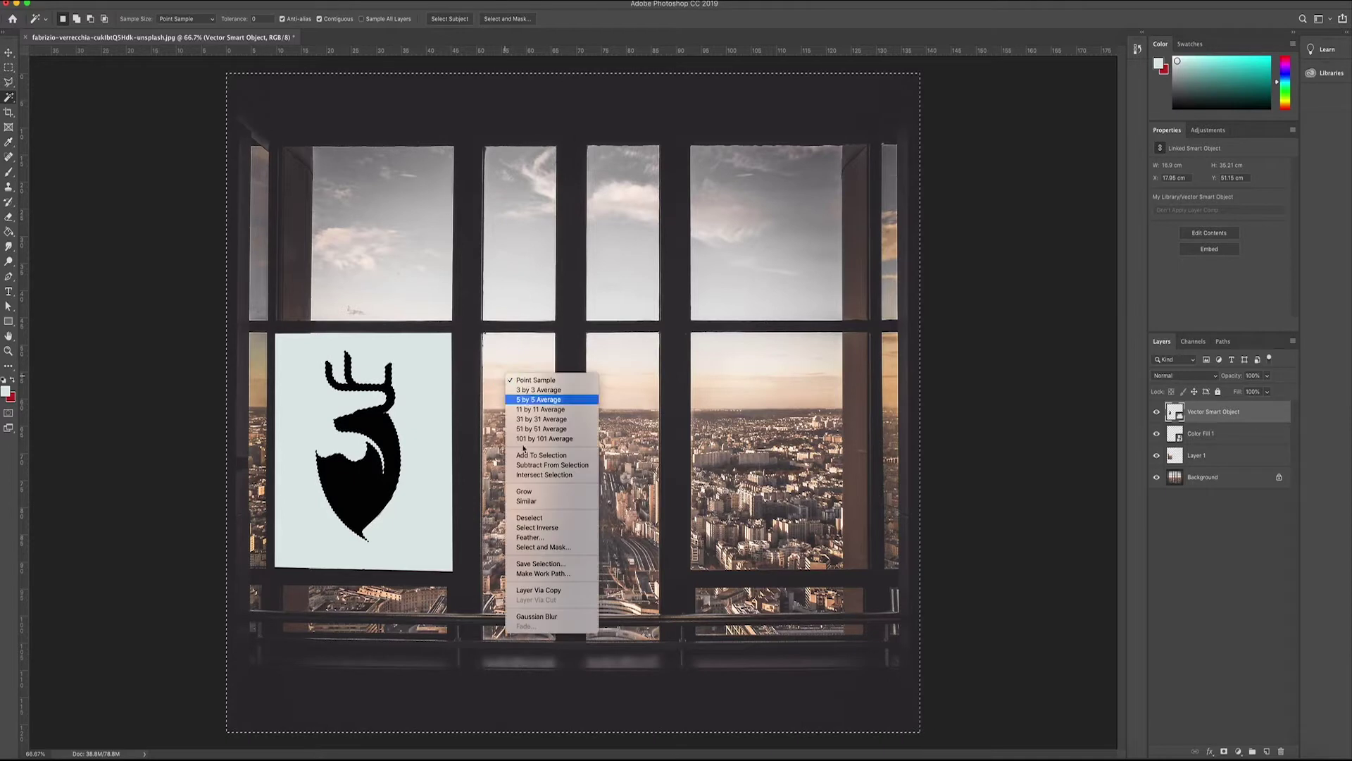
click(546, 528)
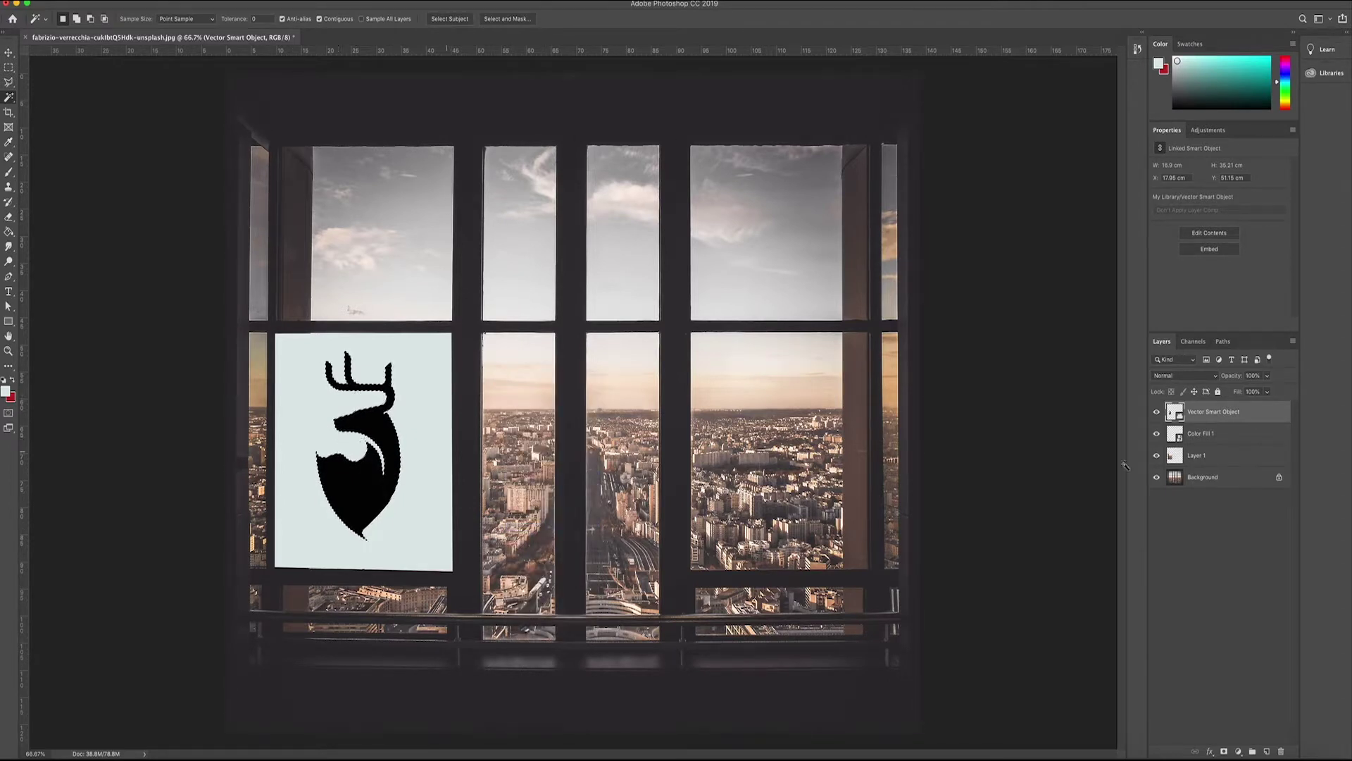
Step: Hide the logo layer, add a layer mask from the deer selection to Color Fill 1, and invert the mask
click(1157, 412)
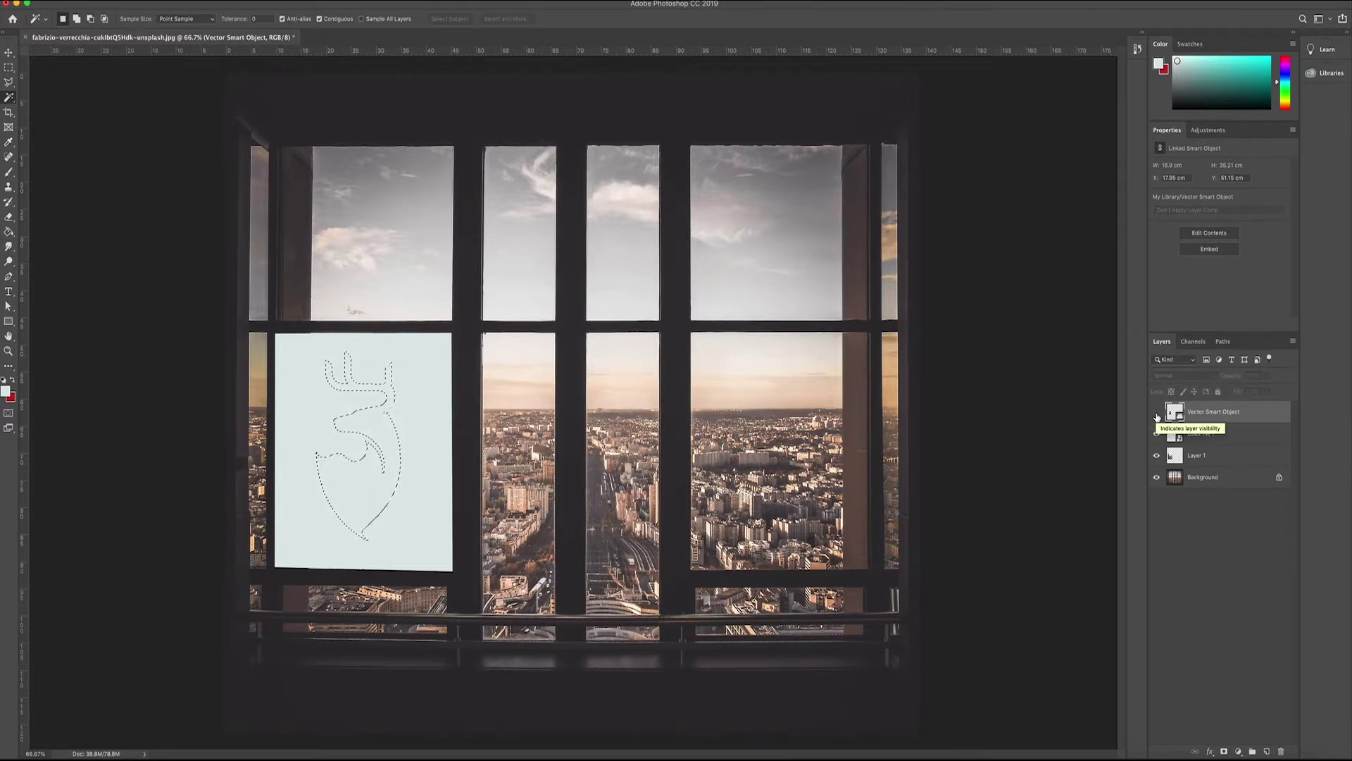
click(1188, 435)
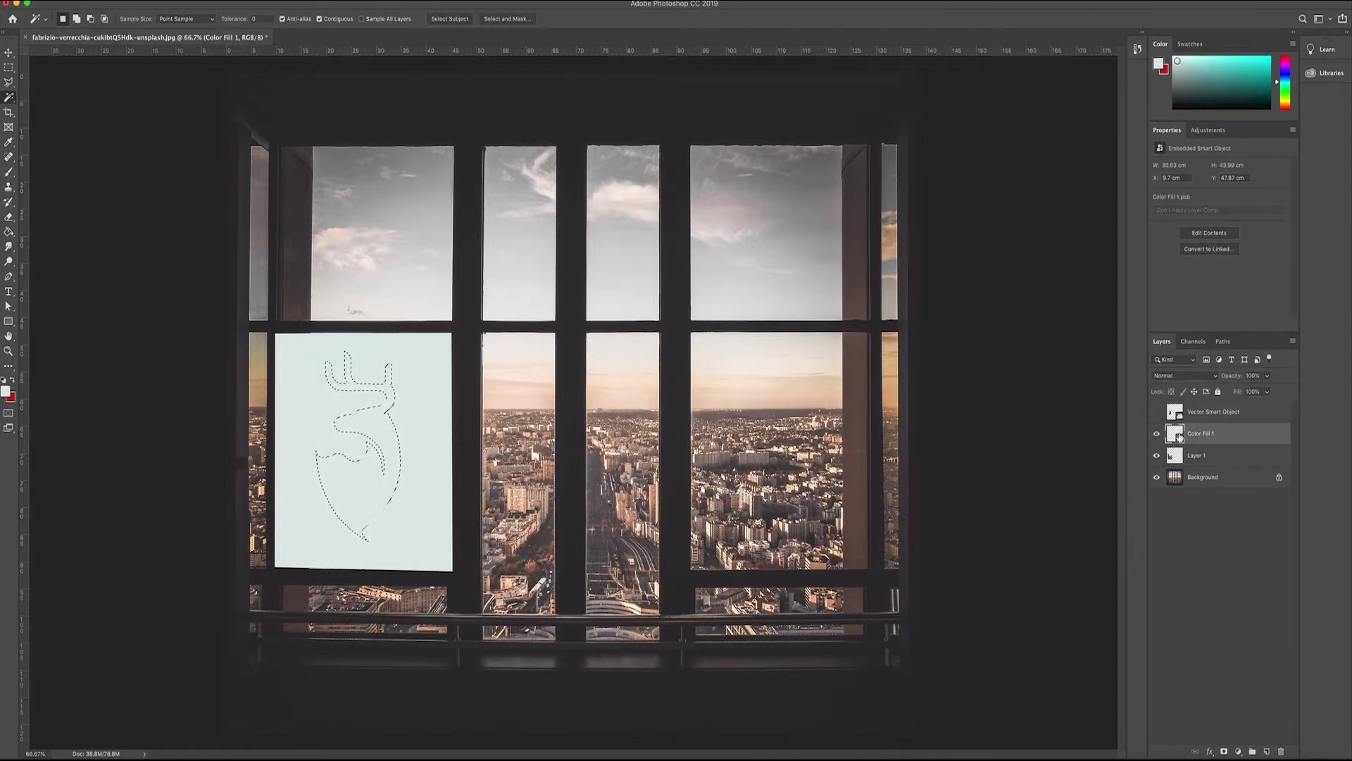
click(1223, 752)
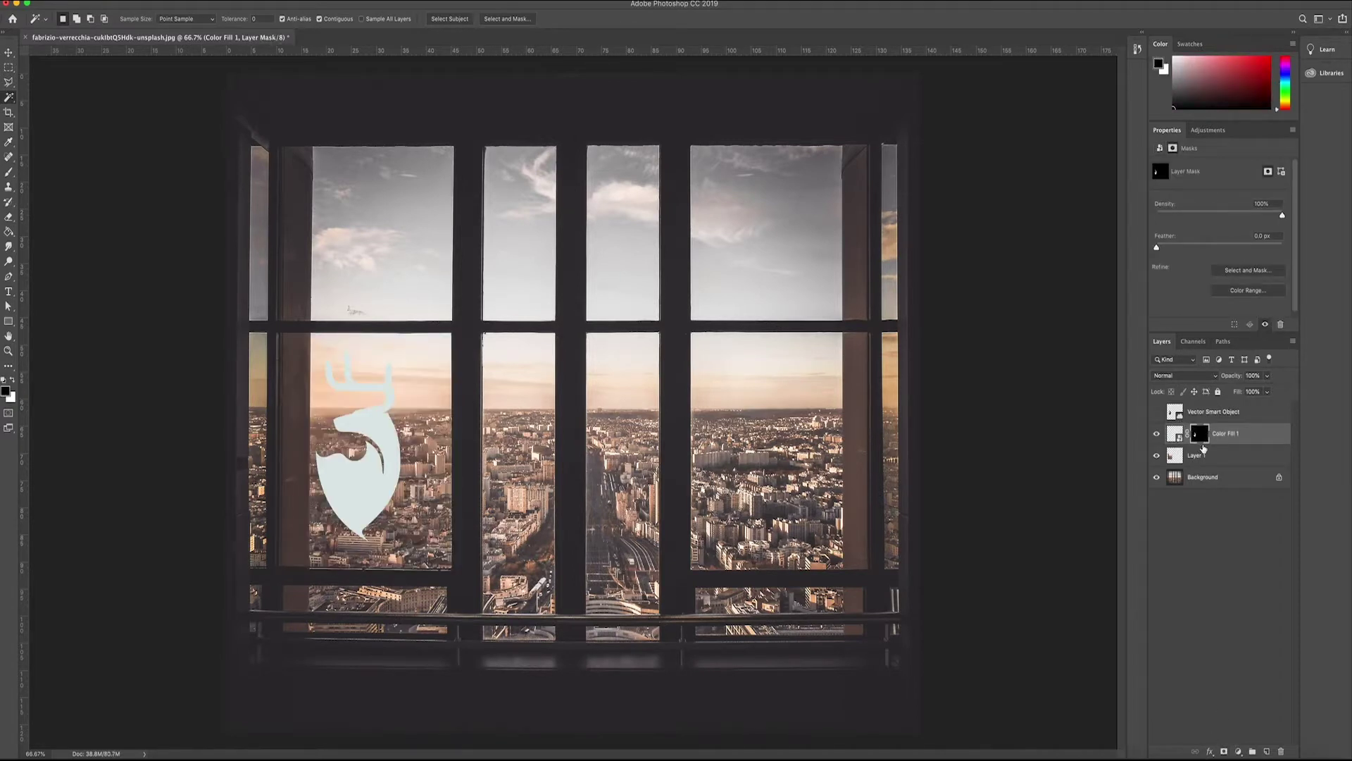
key(super+i)
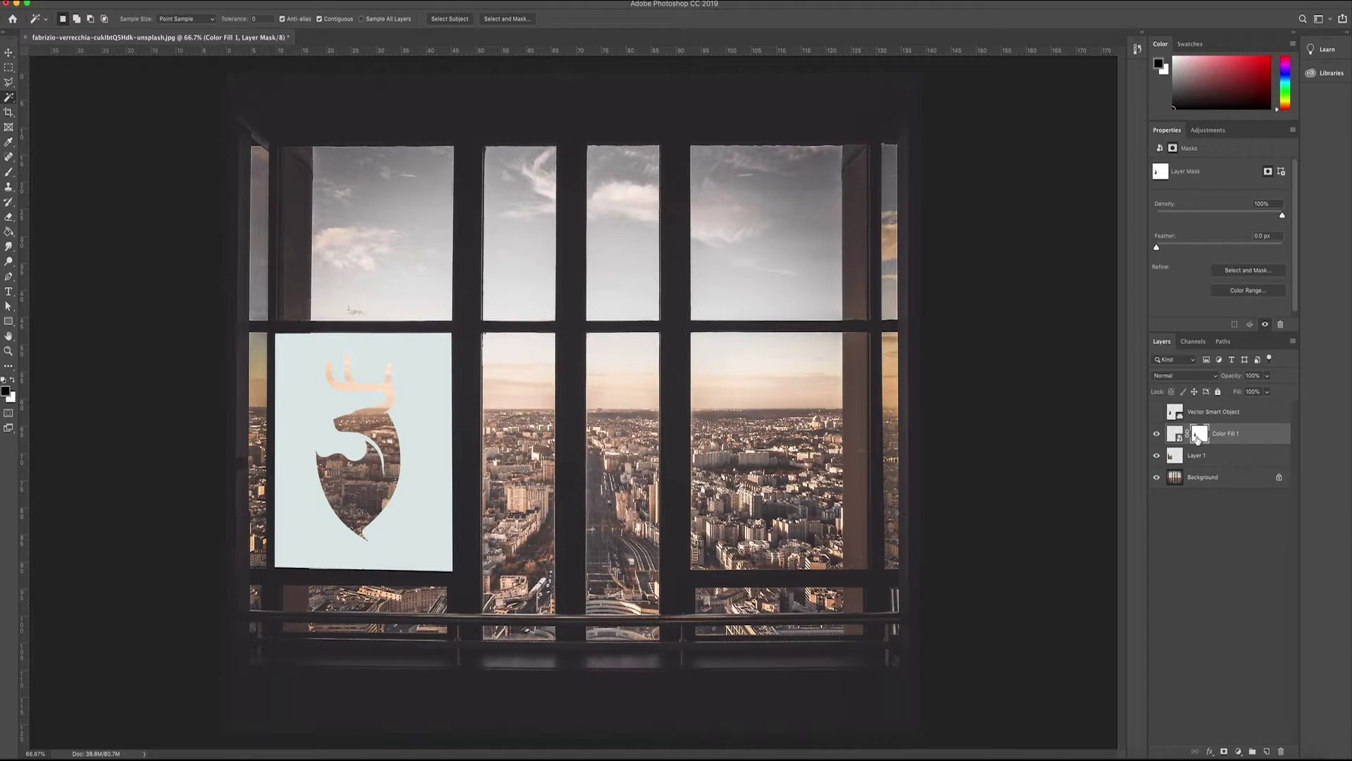
Step: Invert the Color Fill 1 layer mask and invert it back to compare the two versions
key(super+i)
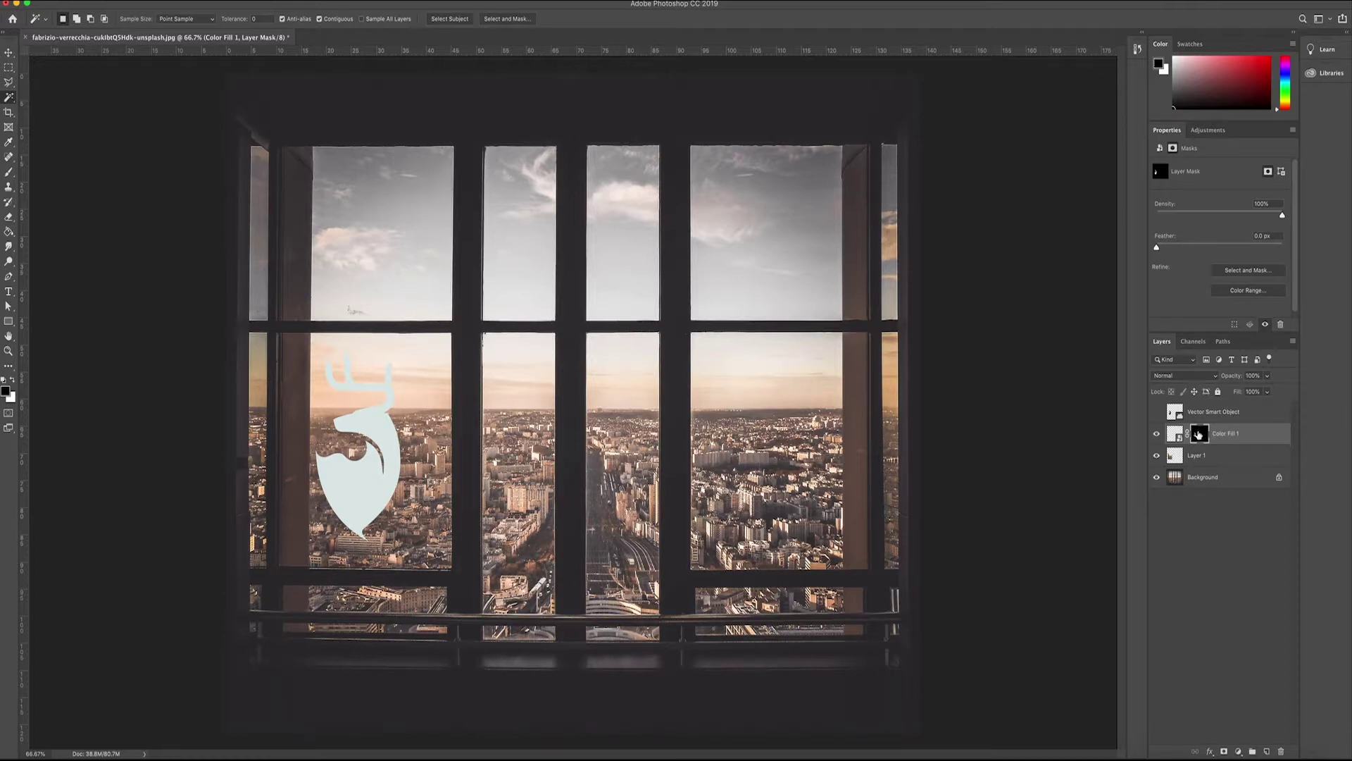
key(super+i)
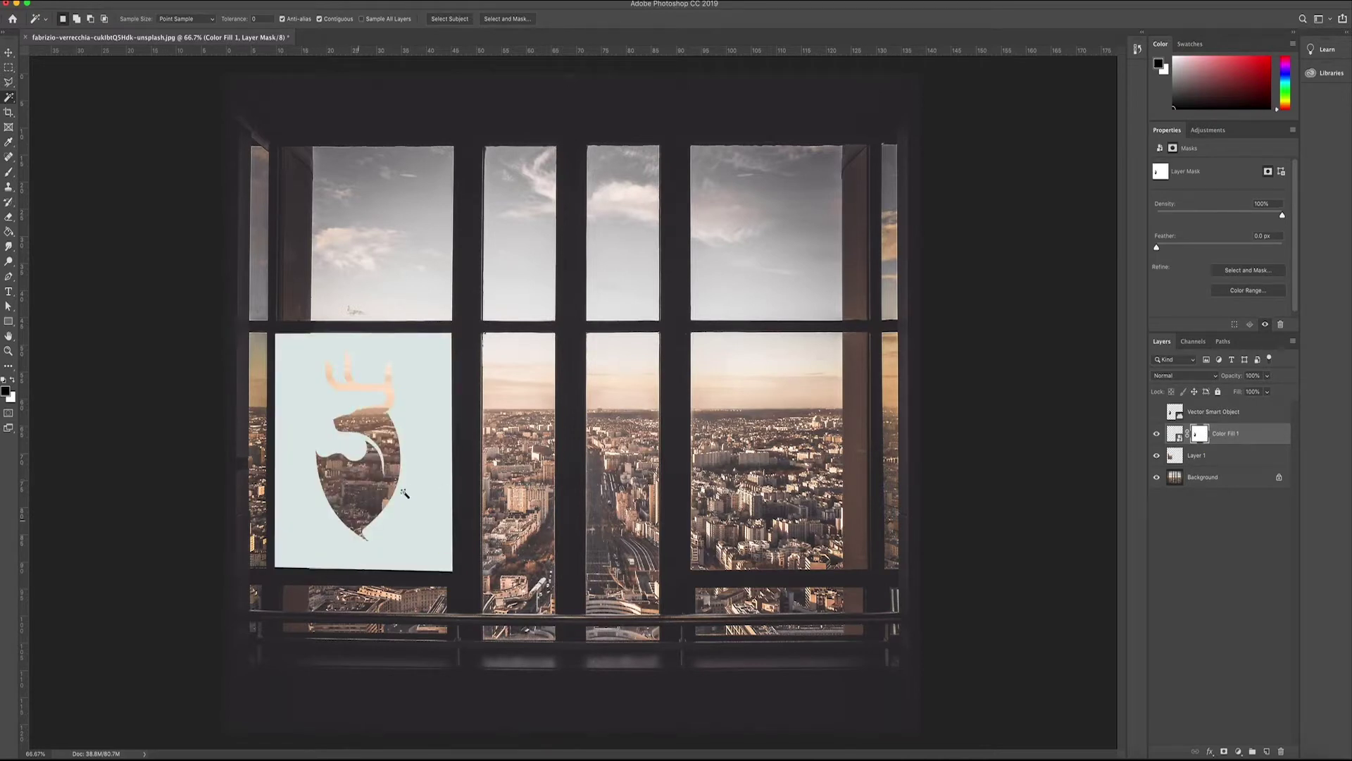
Step: Lower the opacity of the Color Fill 1 layer to about 76%, targeting the layer itself rather than its mask
click(1174, 432)
click(1267, 376)
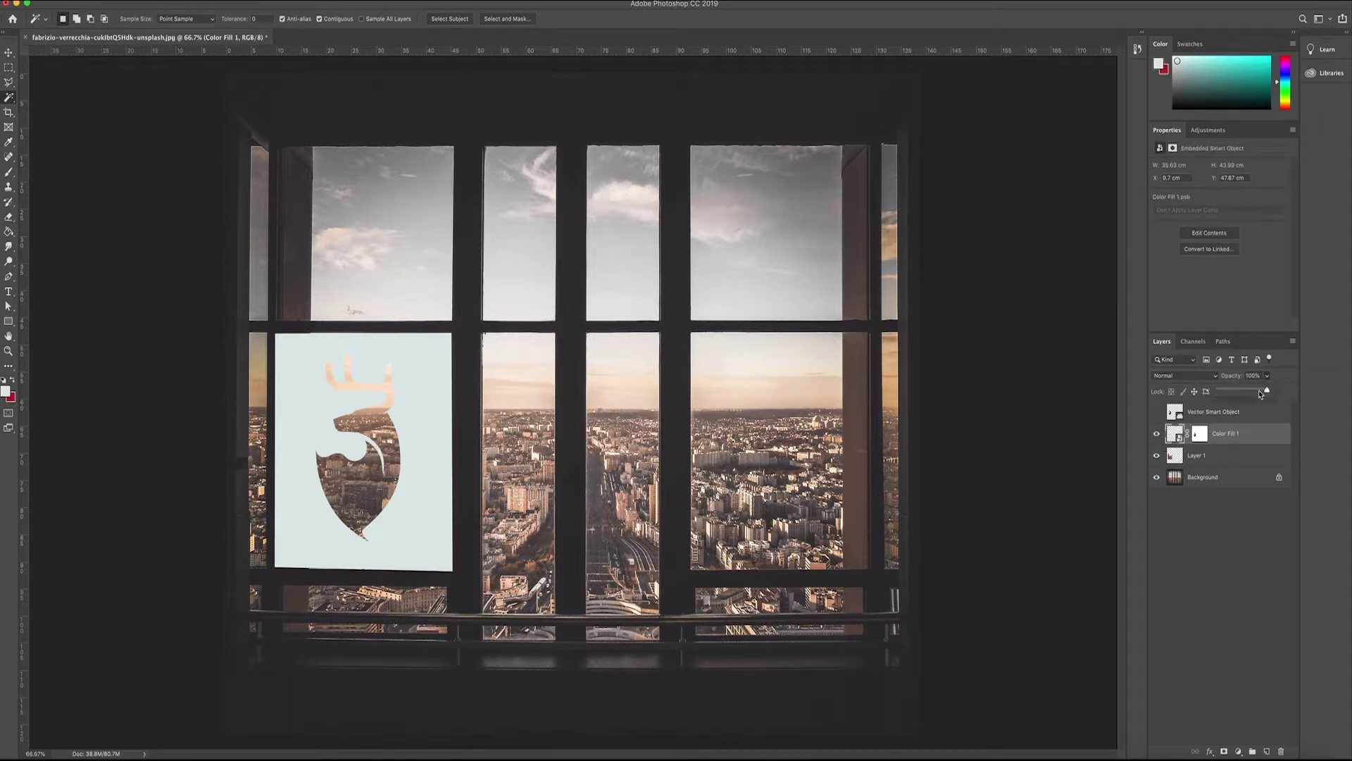
drag(1266, 392, 1256, 396)
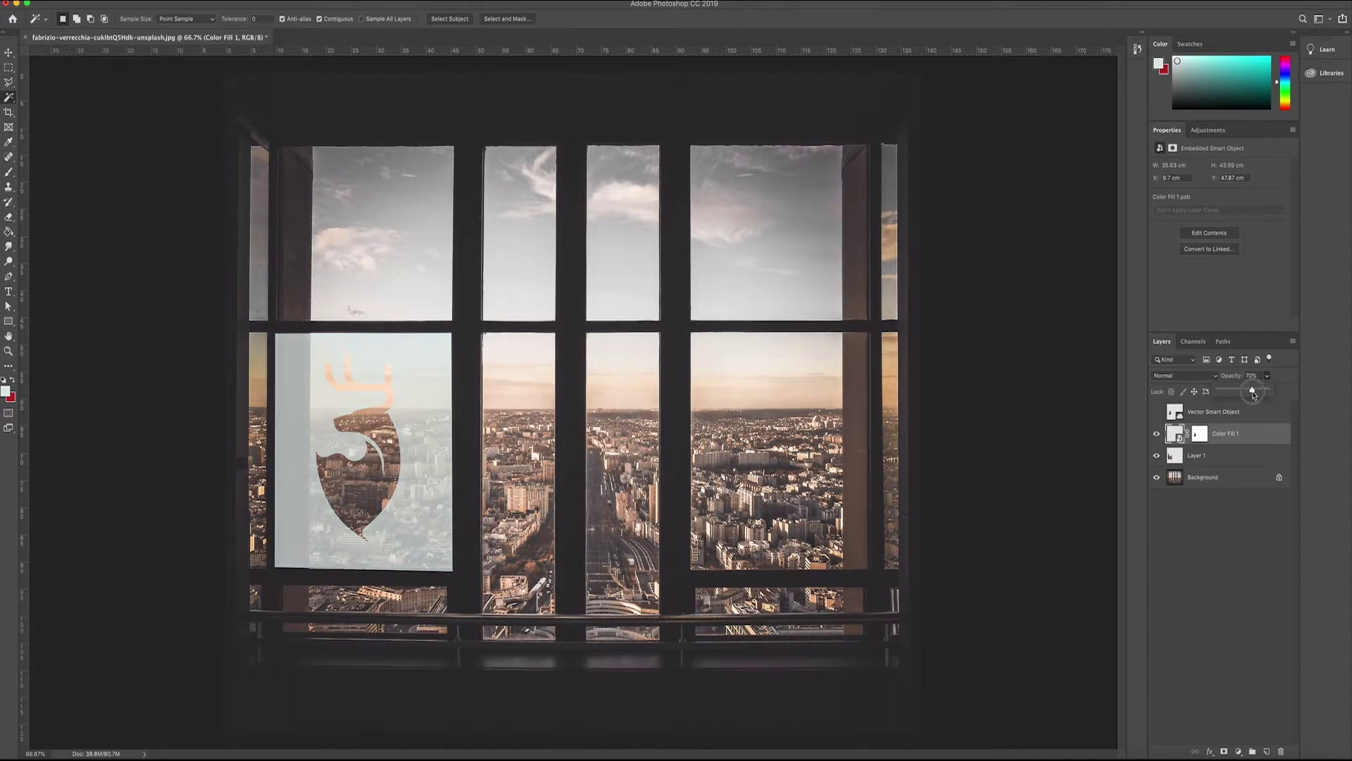
drag(1253, 395, 1259, 395)
click(1285, 385)
Step: Select Layer 1 and toggle its visibility off and on to check what it contributes
click(1185, 453)
click(1157, 455)
click(1156, 455)
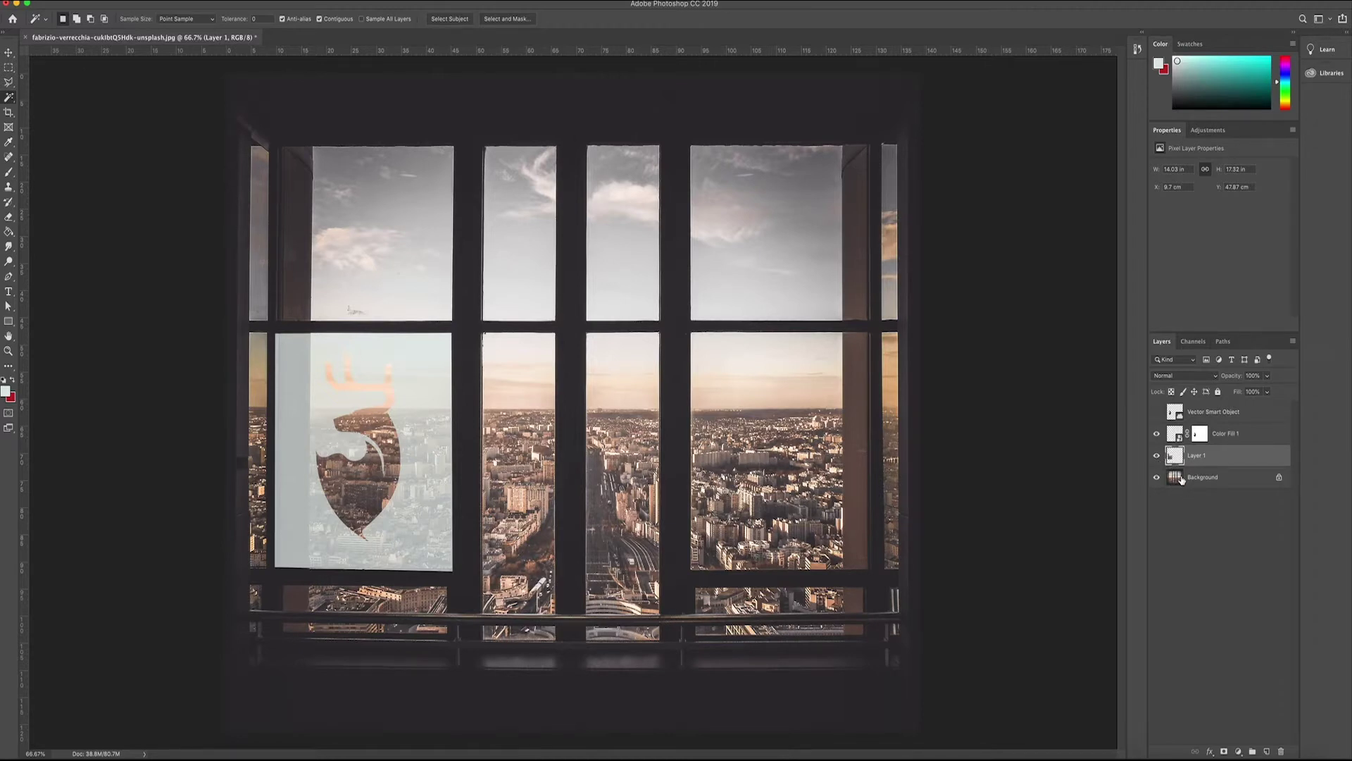
click(1193, 435)
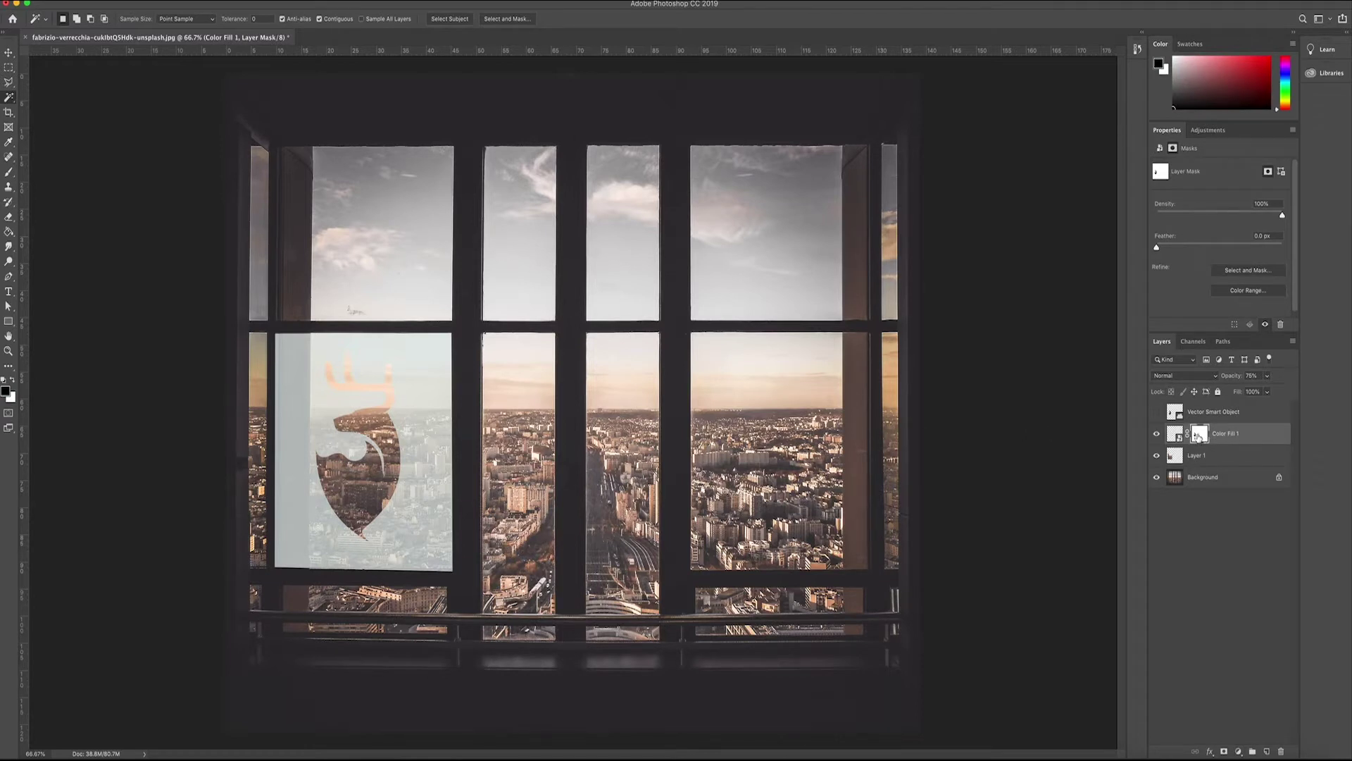
right_click(1194, 433)
click(1205, 430)
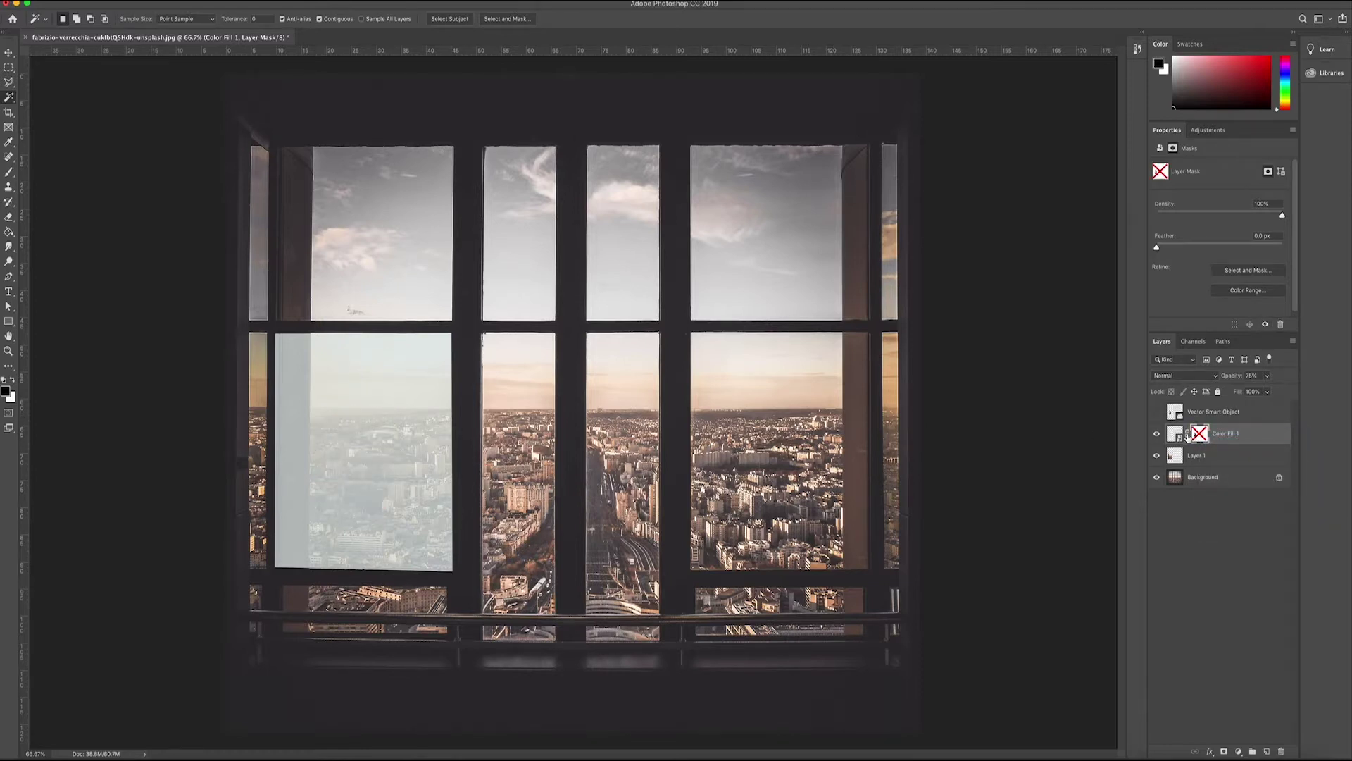
shift+click(1188, 436)
Step: Load the Color Fill 1 mask as a selection and add a layer mask to Layer 1 from it
right_click(1196, 437)
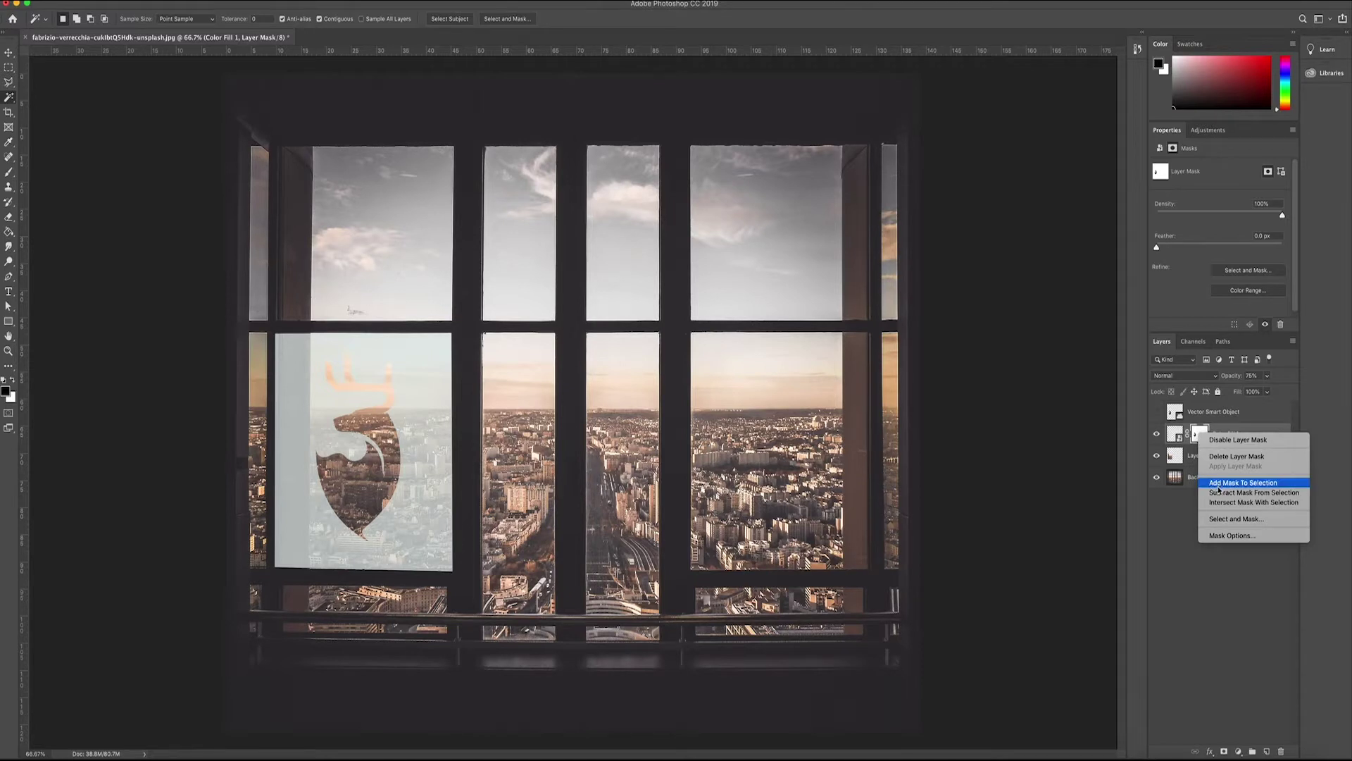
click(1219, 486)
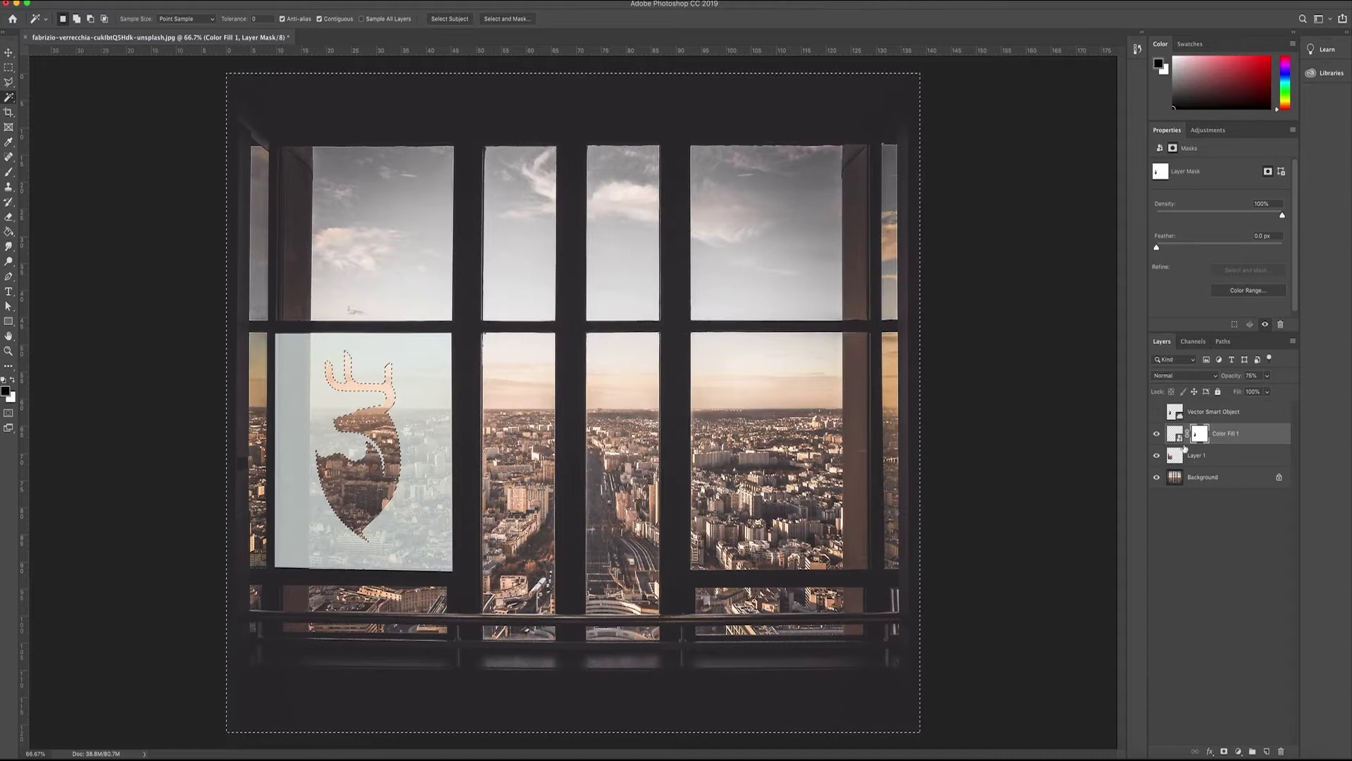
click(1186, 457)
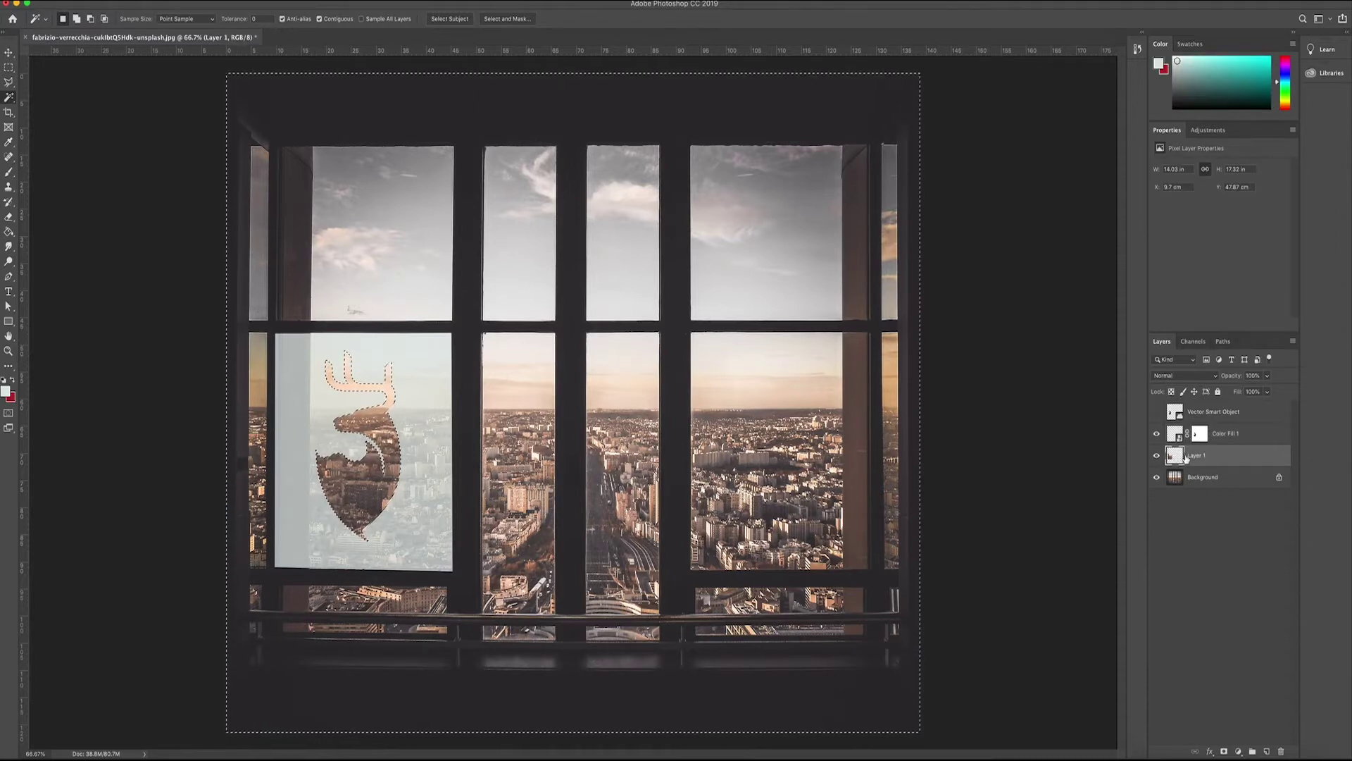
click(1223, 752)
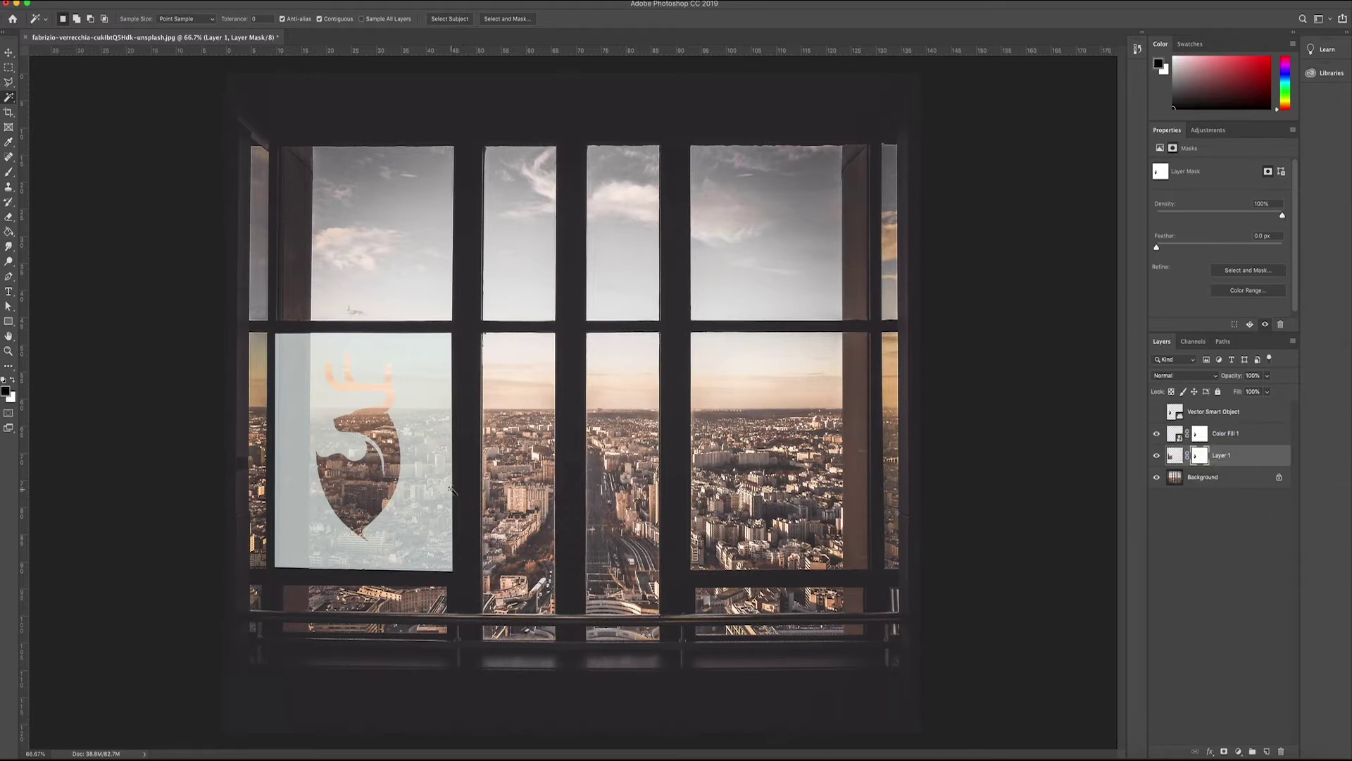
Step: Apply a Gaussian Blur with a radius of 4.1 pixels to the Layer 1 mask
click(262, 1)
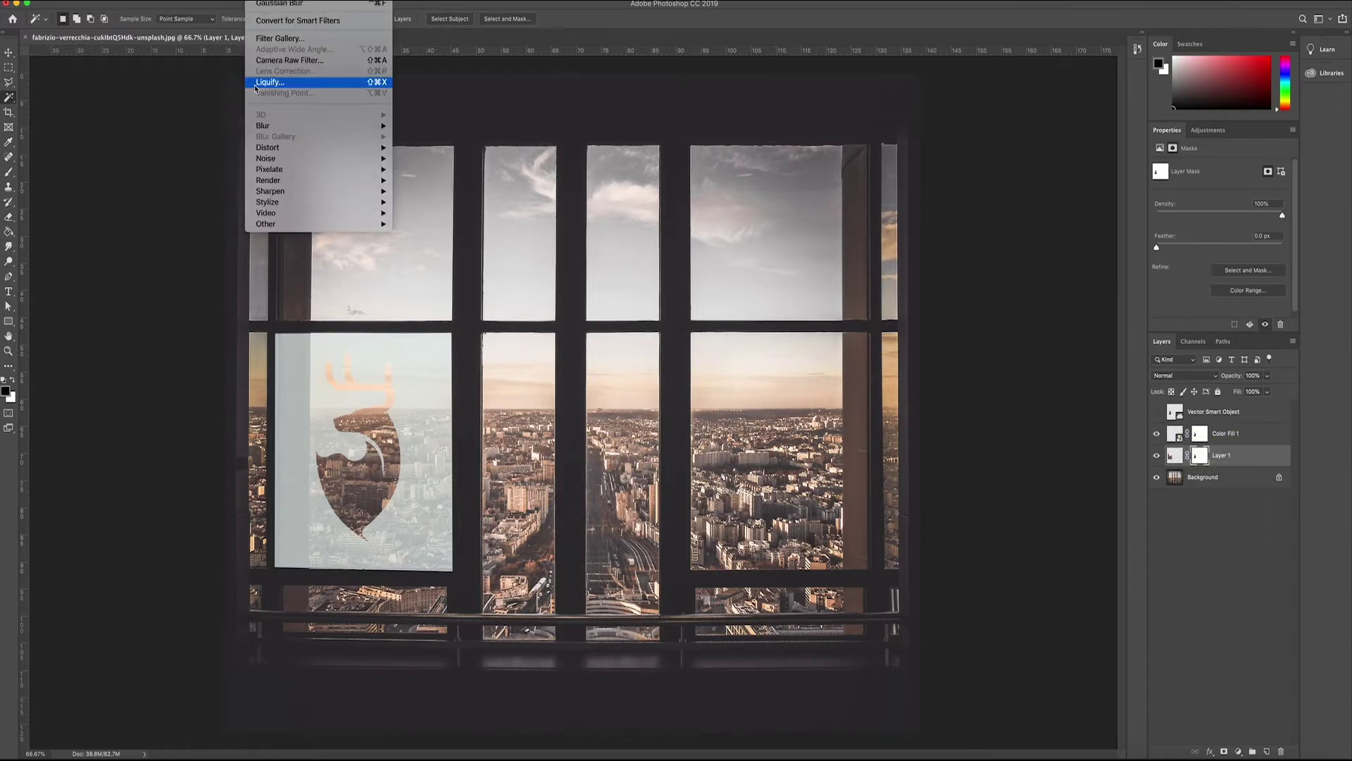
mouse_move(282, 127)
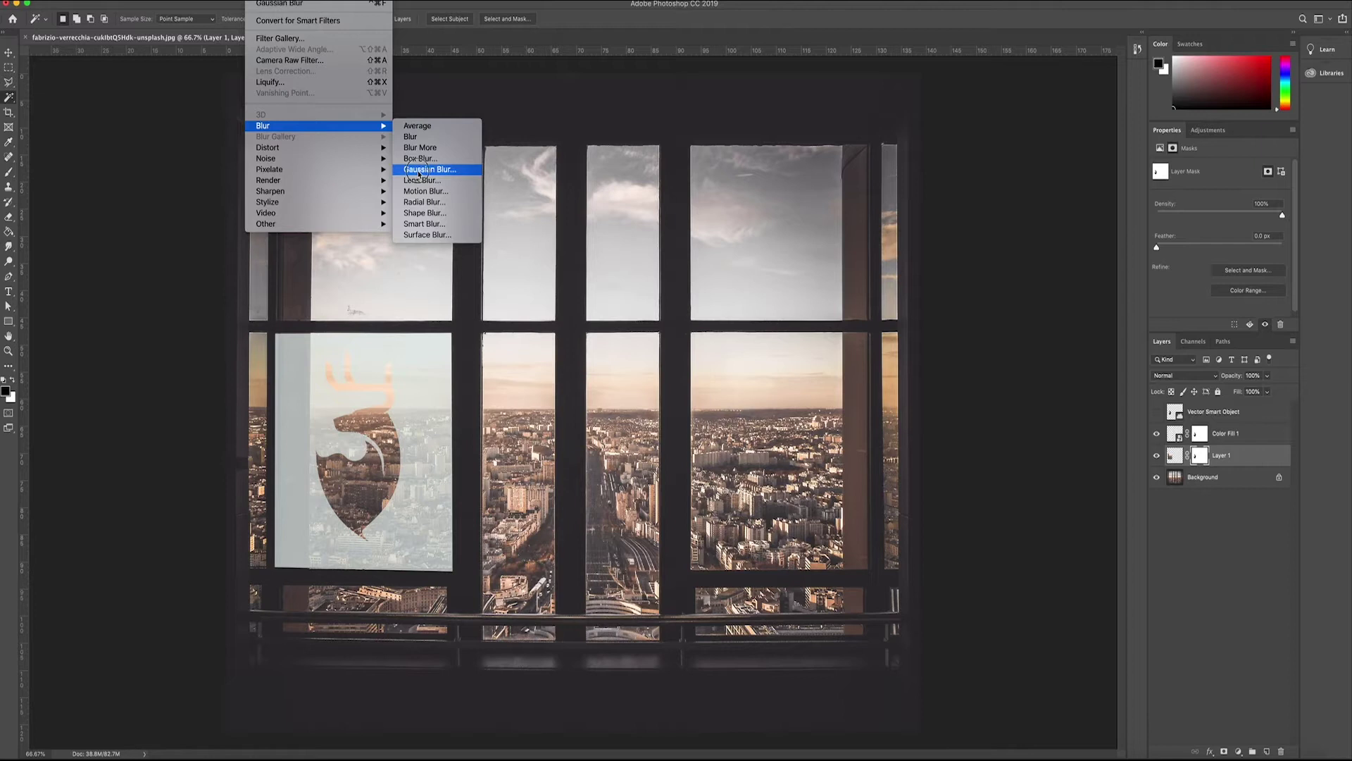
click(419, 171)
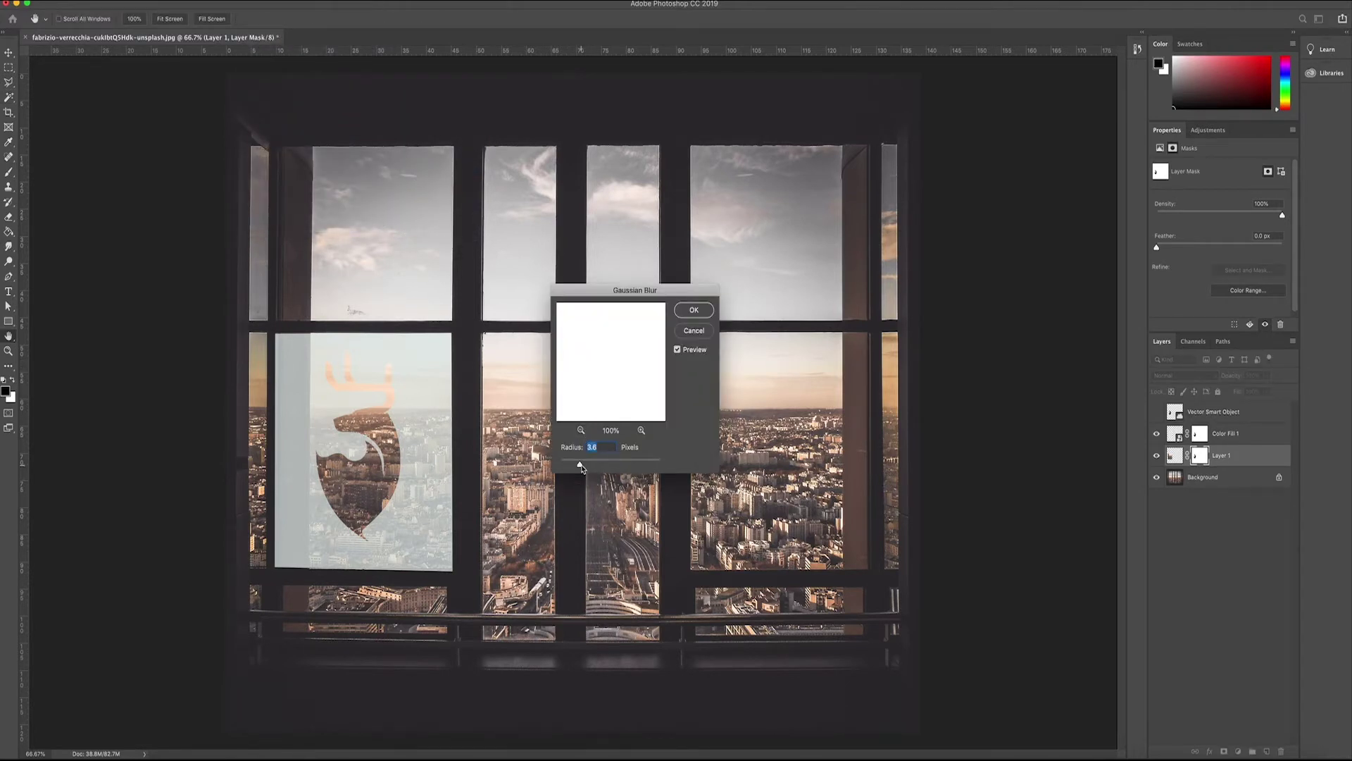
drag(580, 467, 583, 467)
click(695, 310)
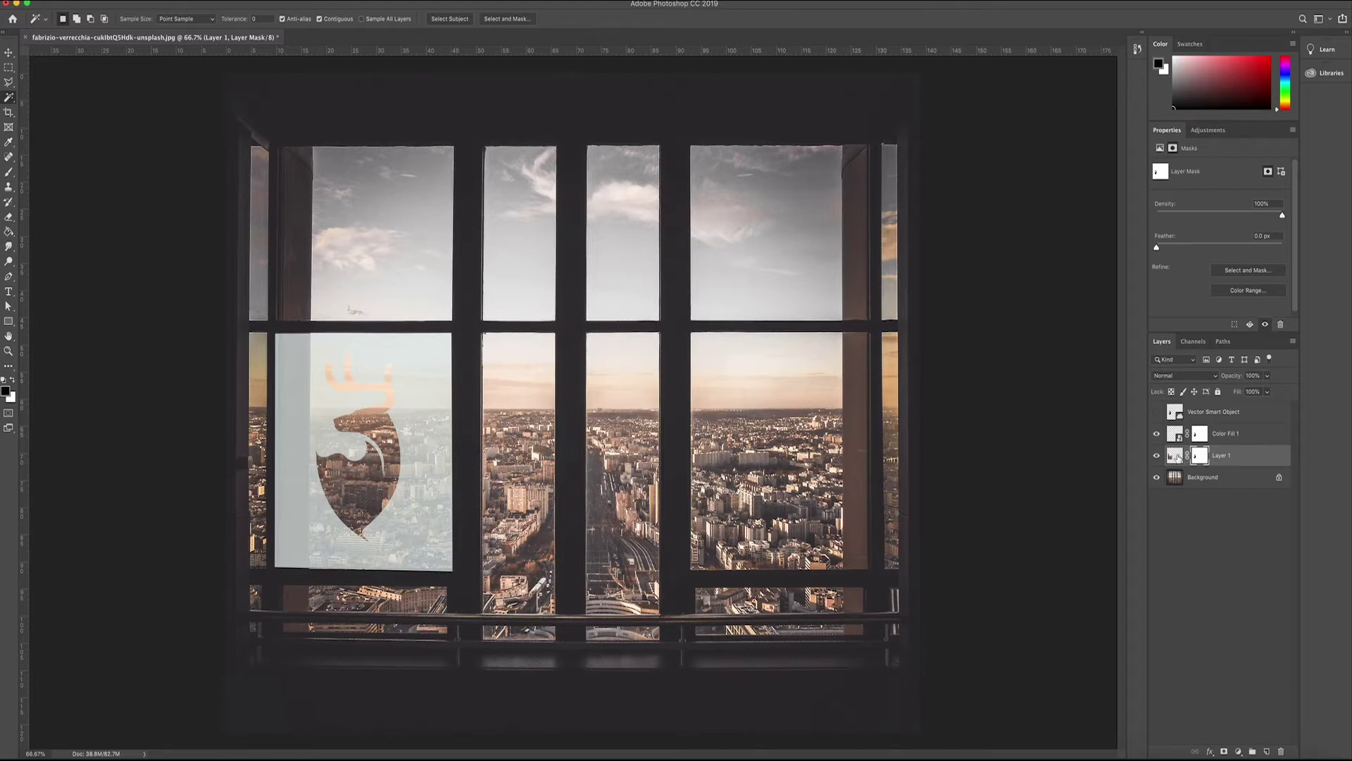
Step: Target the image content of Layer 1 instead of its mask and apply a Gaussian Blur with a radius of 4.0 pixels
click(1176, 456)
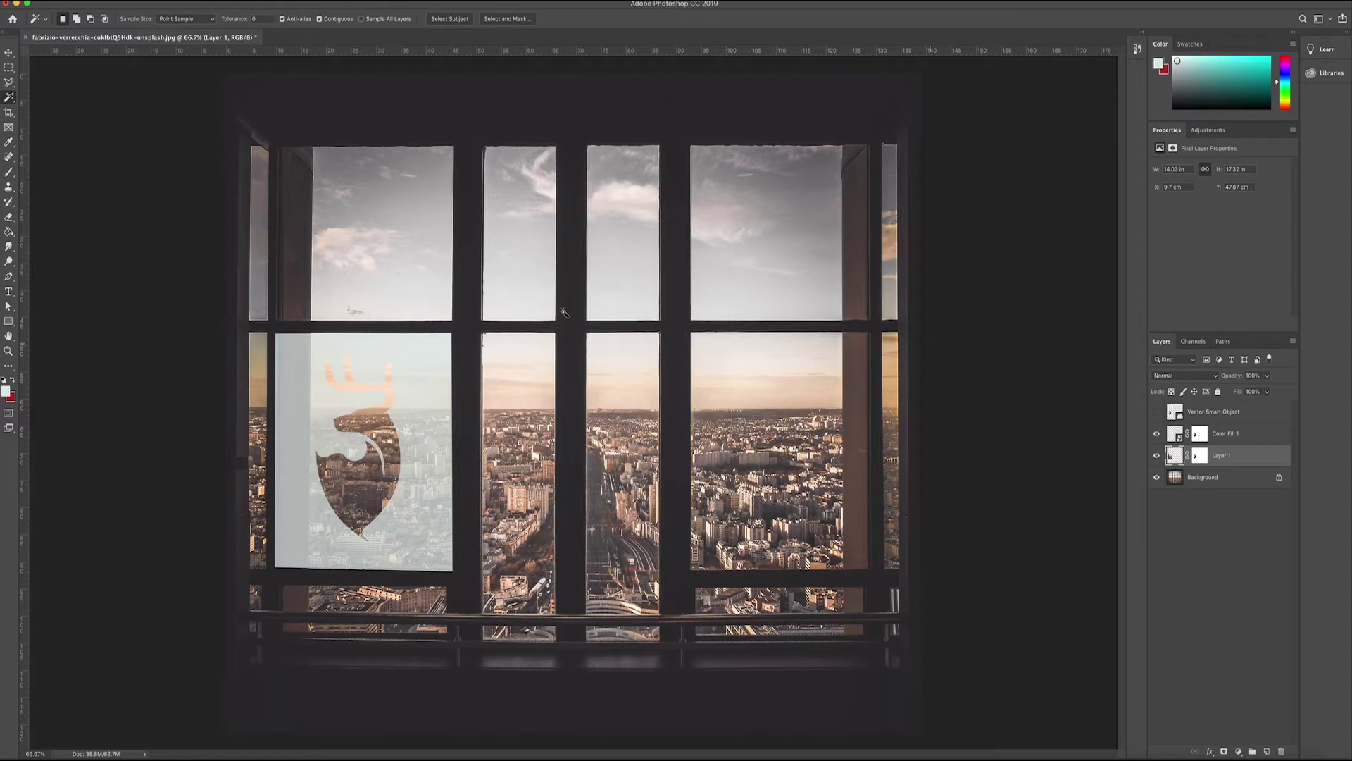
click(264, 0)
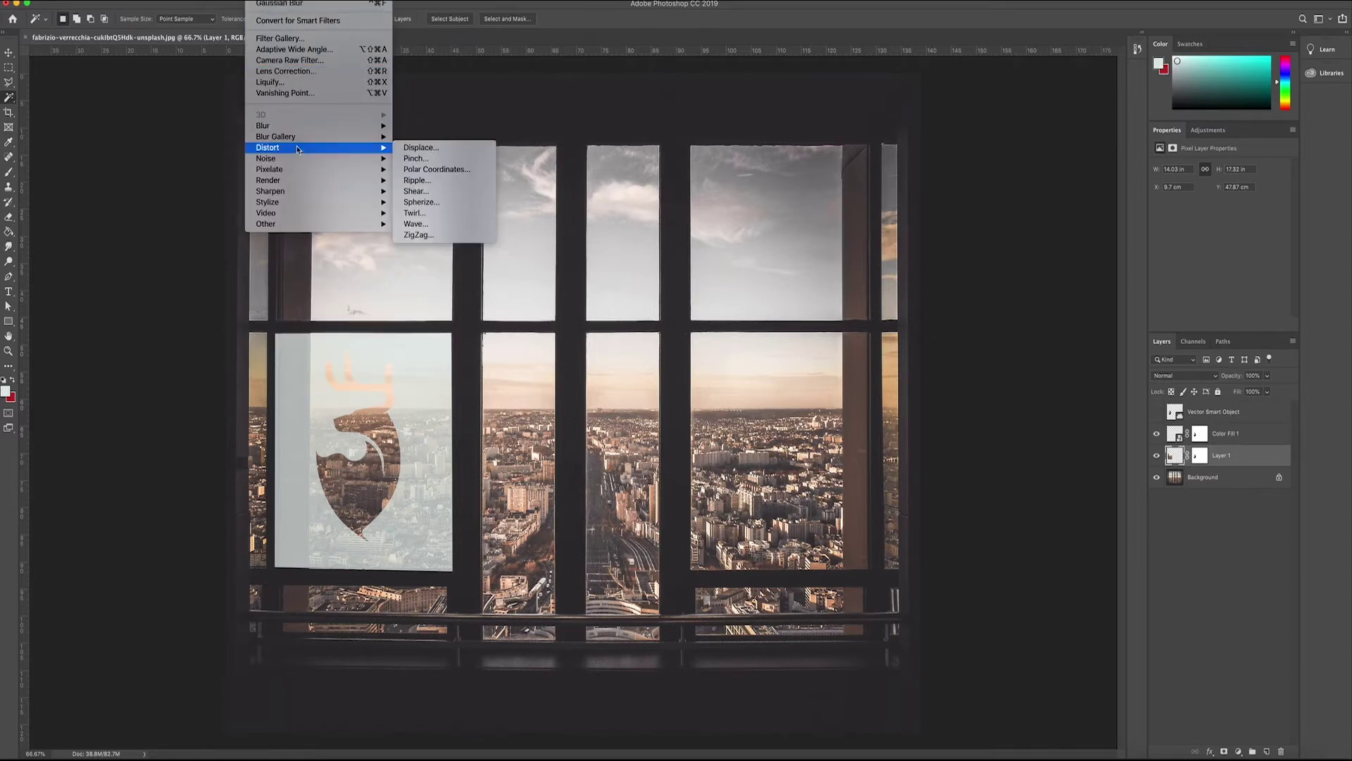
mouse_move(317, 125)
click(430, 169)
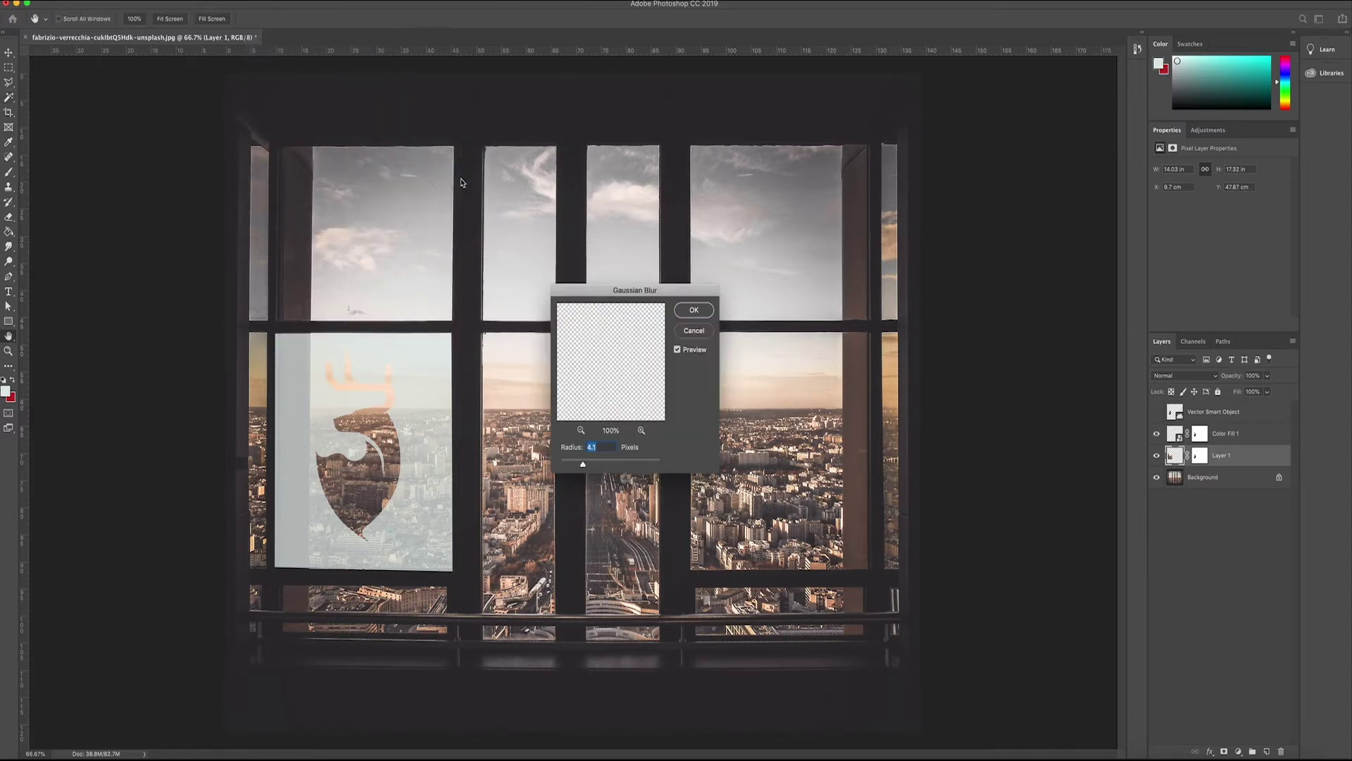
drag(583, 463, 583, 465)
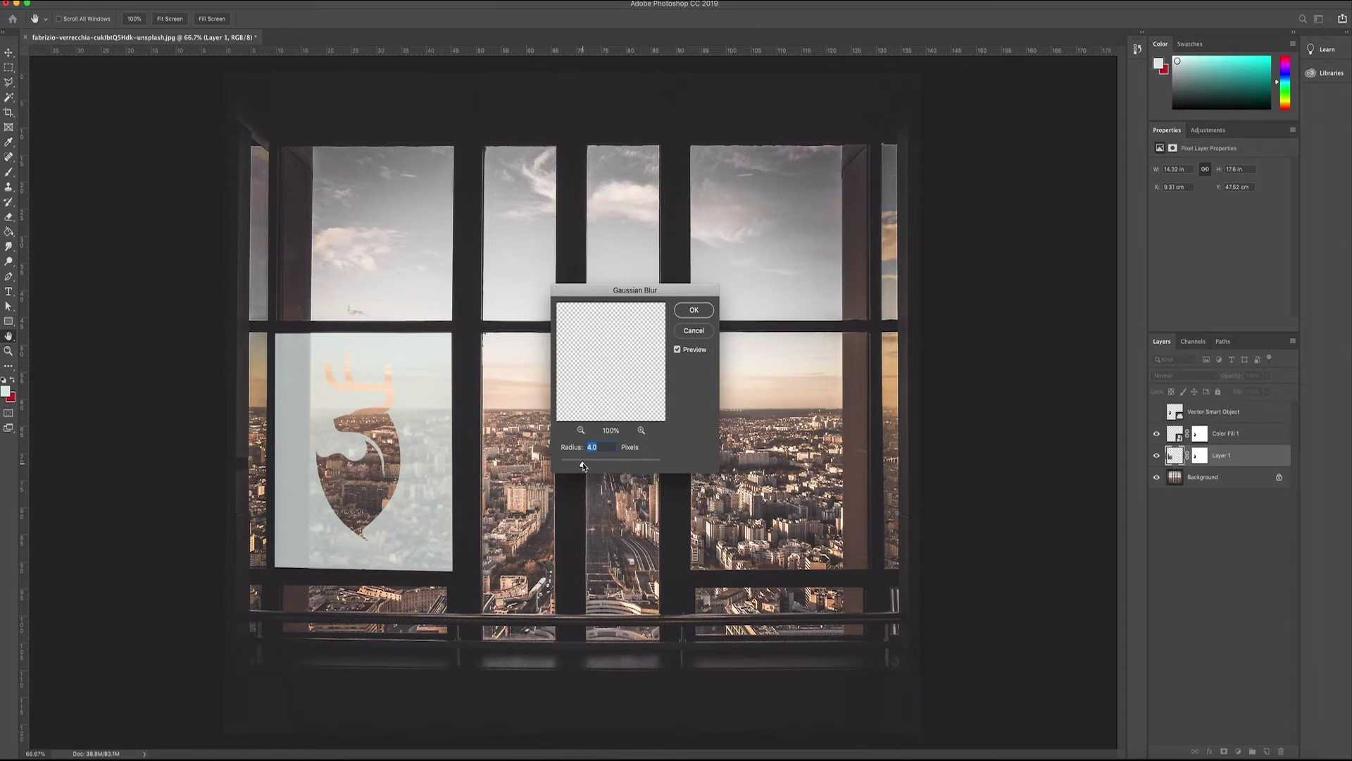
click(694, 311)
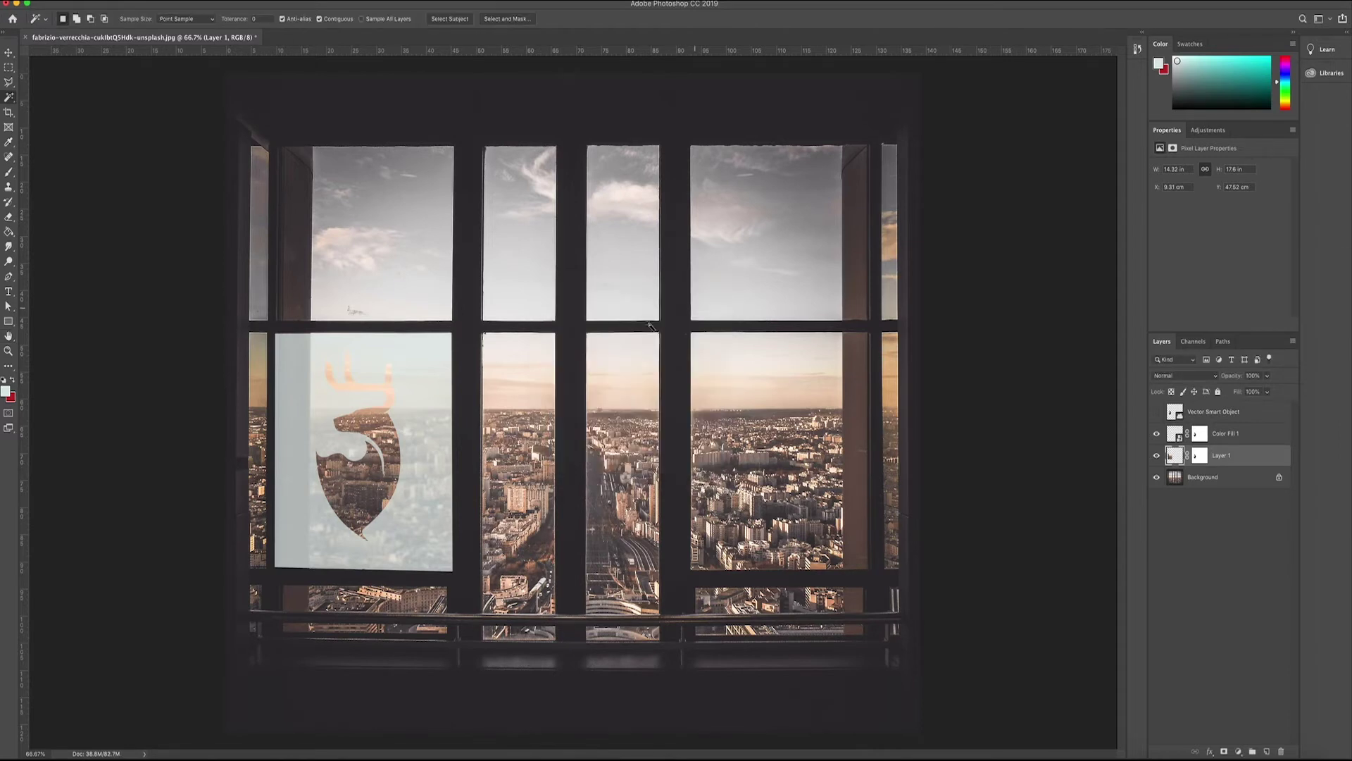